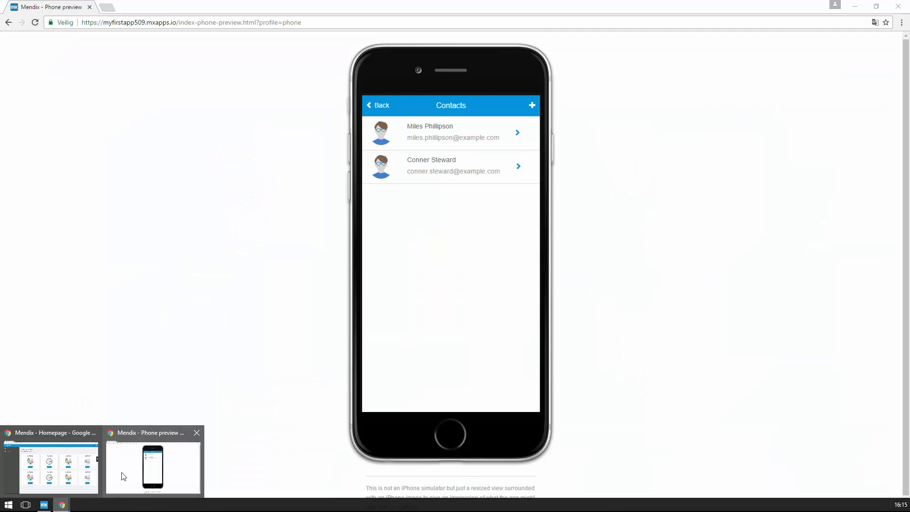
- Bring Chrome's 'Mendix - Phone preview' window, showing the two-contact Contacts list, to the front
click(120, 479)
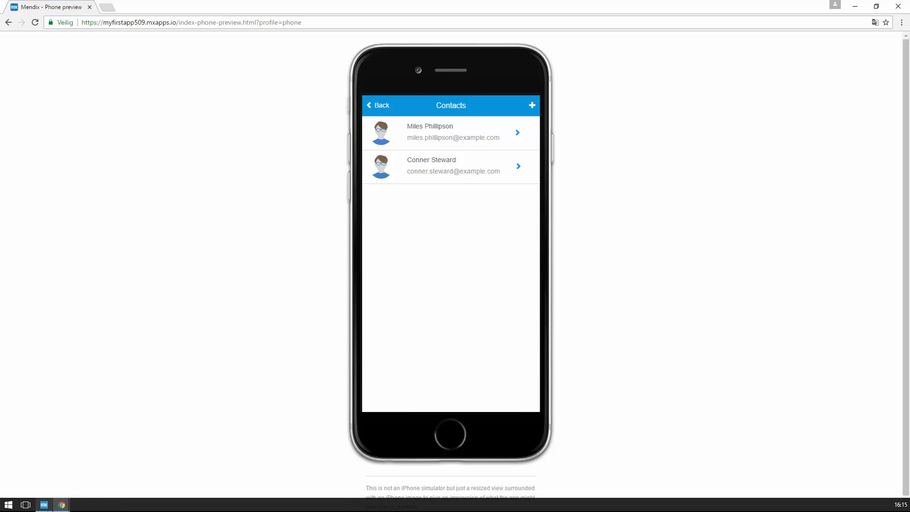
- Back in the Modeler, open the System domain model and the Administration ChangeMyPassword microflow
click(44, 506)
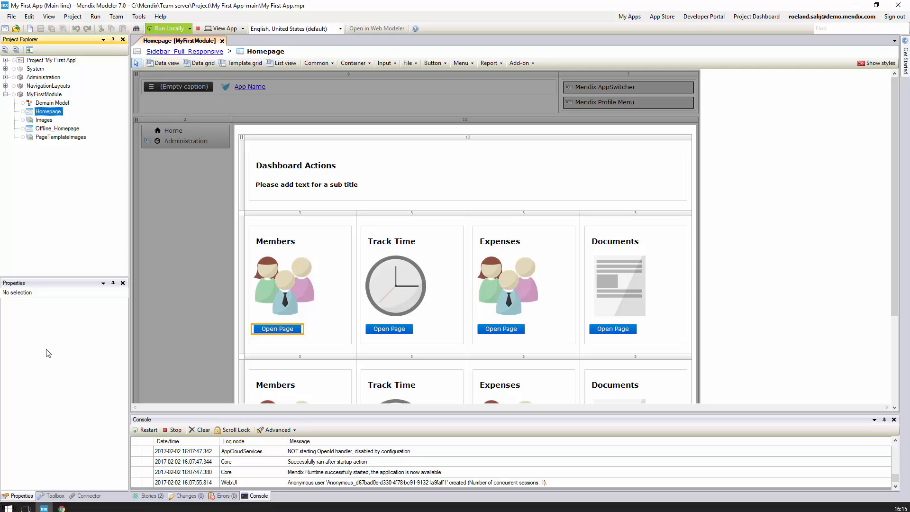
click(5, 69)
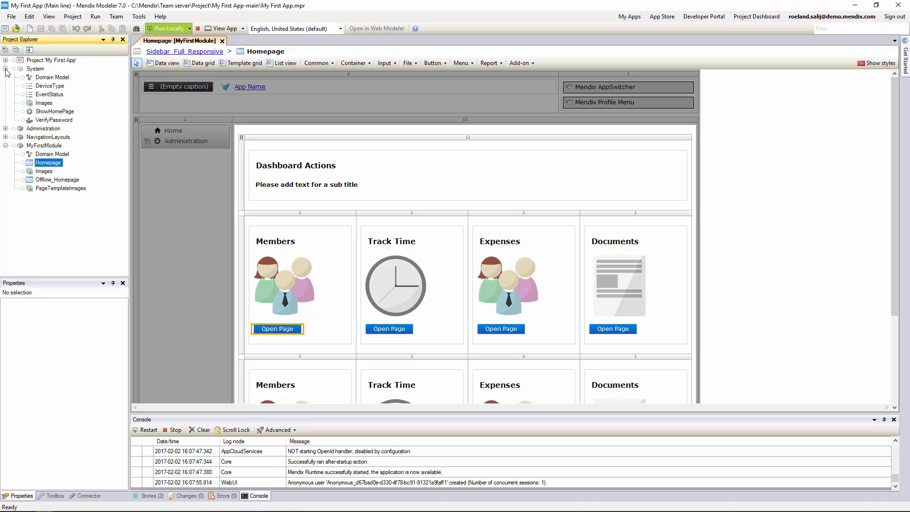
click(5, 129)
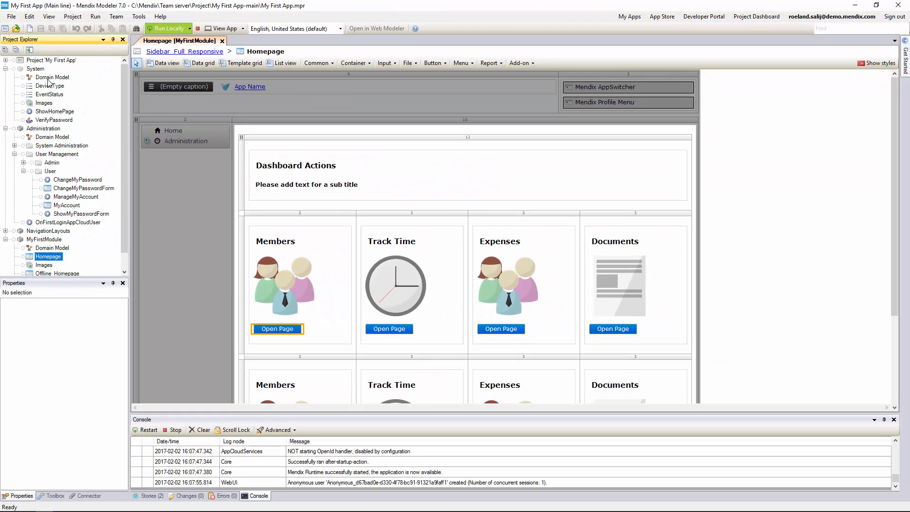
double_click(49, 79)
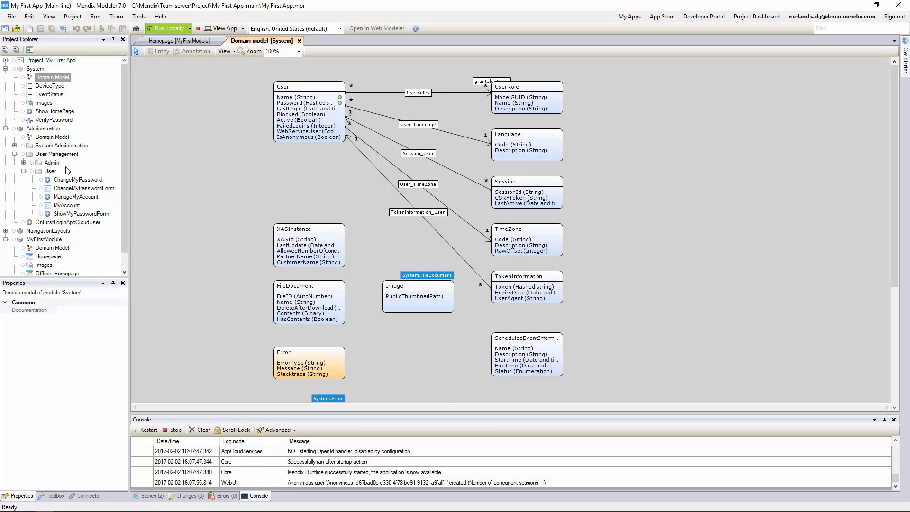
double_click(68, 182)
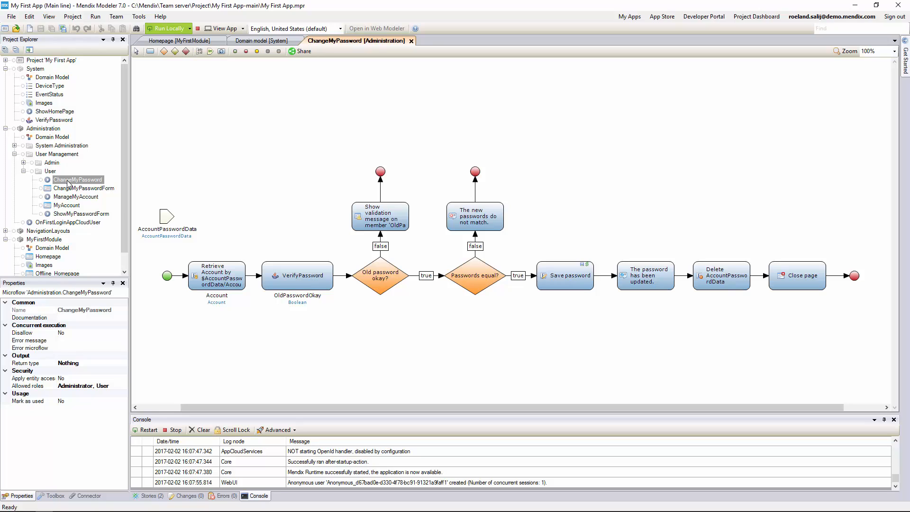
- Collapse System and Administration and expand the project node to reveal Settings, Security and Navigation
click(5, 129)
click(5, 69)
click(5, 61)
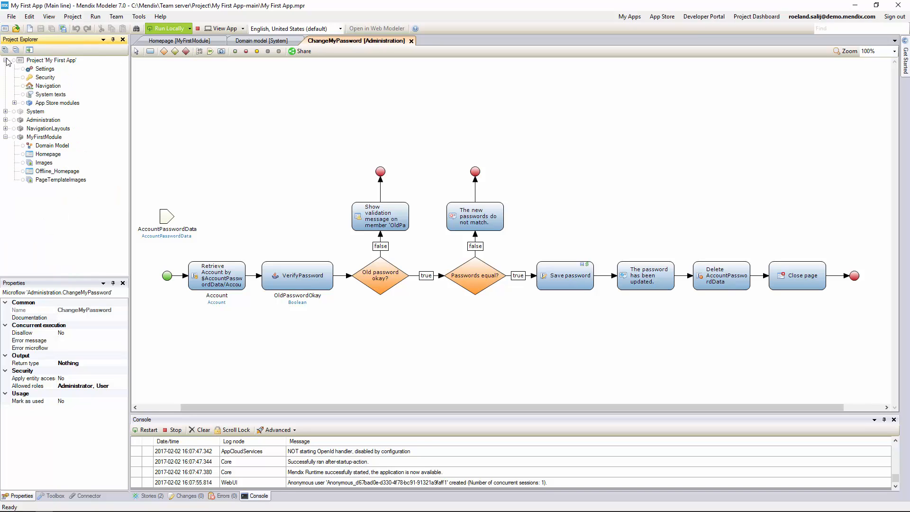
- In Navigation's Phone profile, start choosing a new navigation target as the default home page
double_click(36, 87)
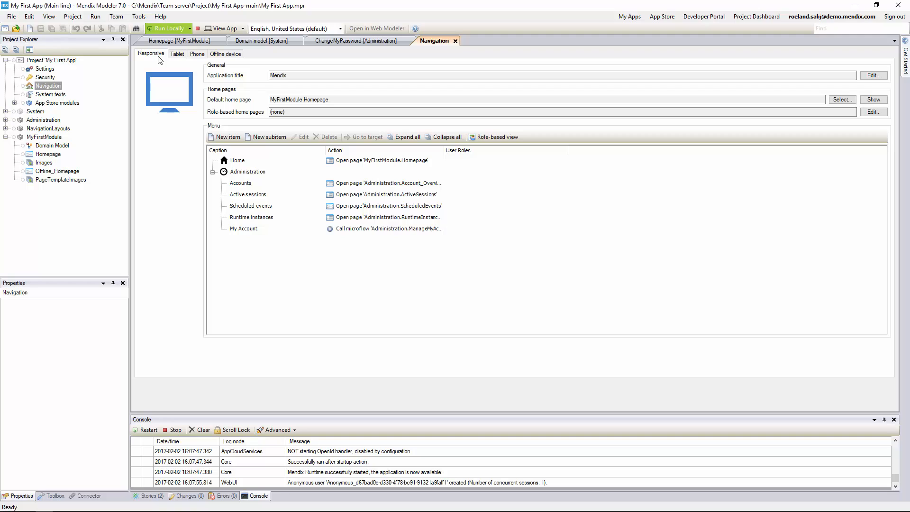
click(197, 54)
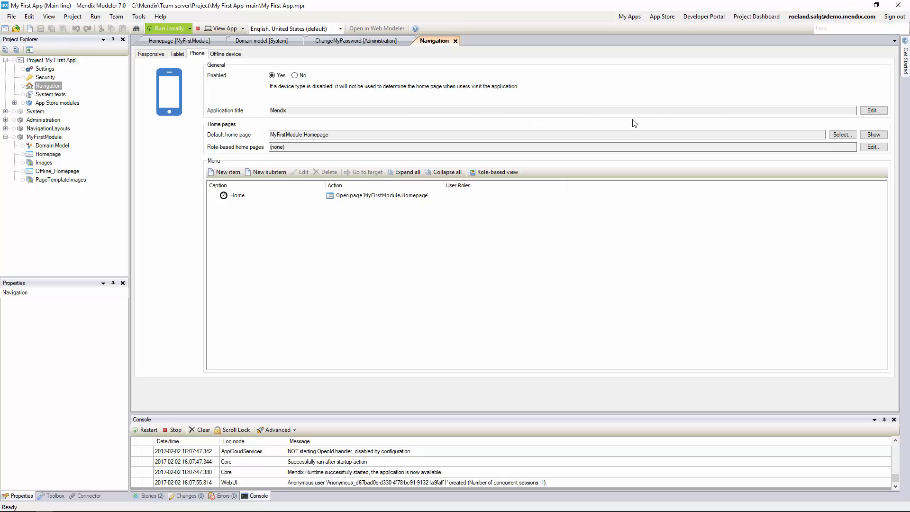
click(839, 135)
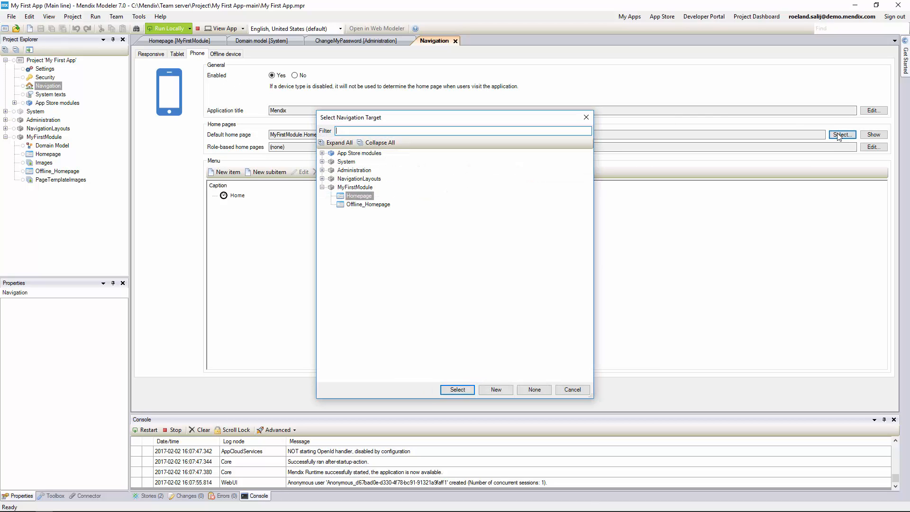
click(496, 390)
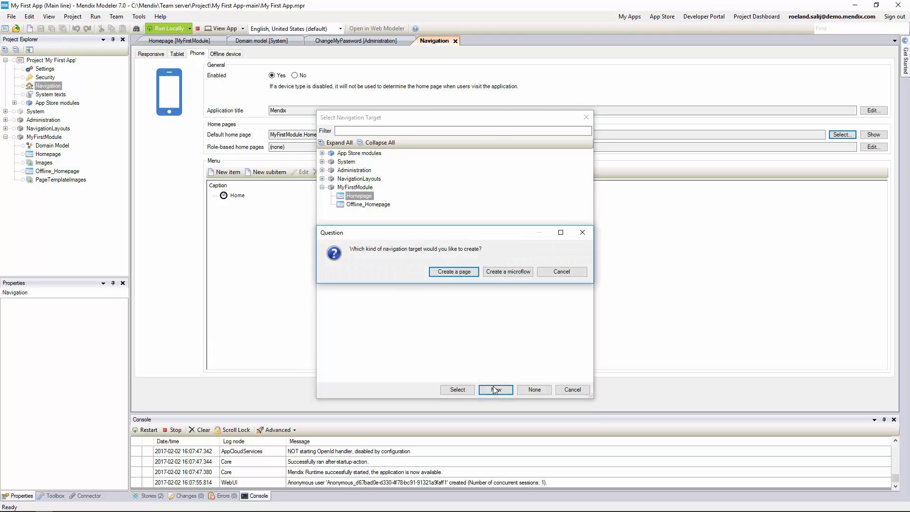
- Create a phone-specific page Phone_Homepage from the Dashboard actions template as the phone home page
click(450, 274)
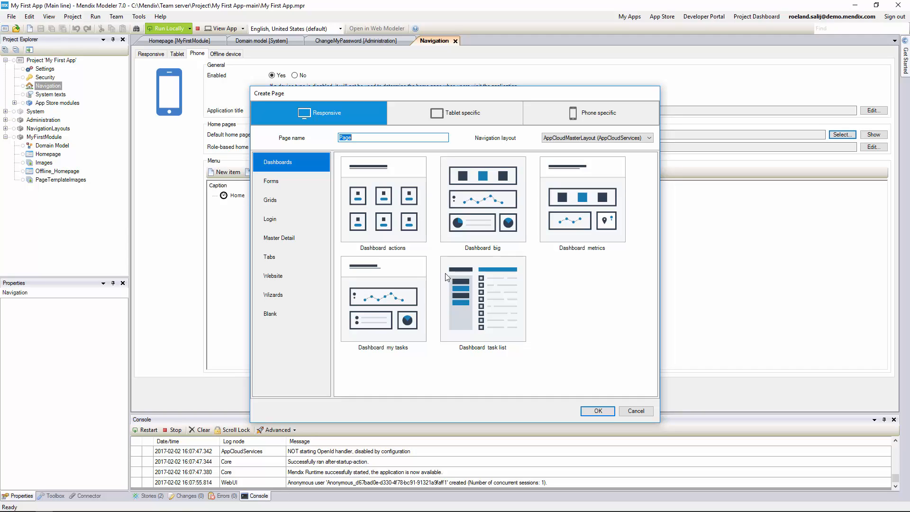
click(563, 120)
text(P)
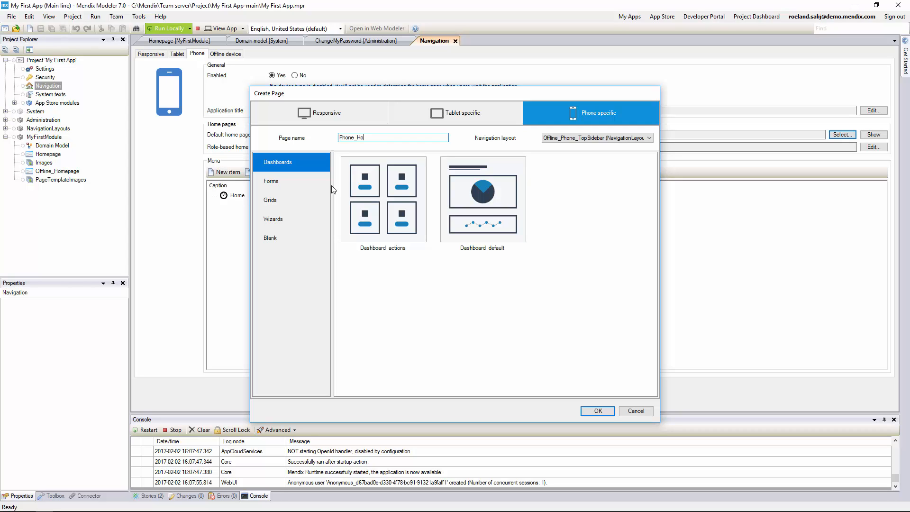
click(408, 225)
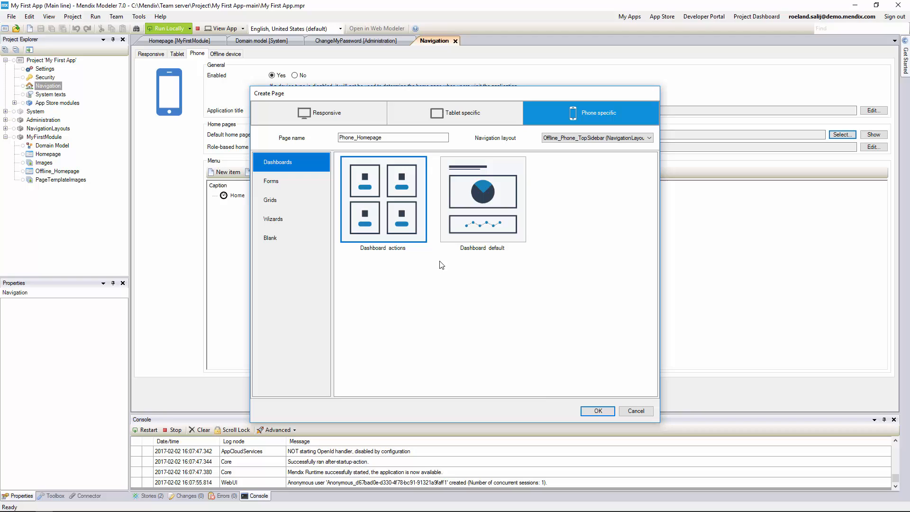
click(598, 412)
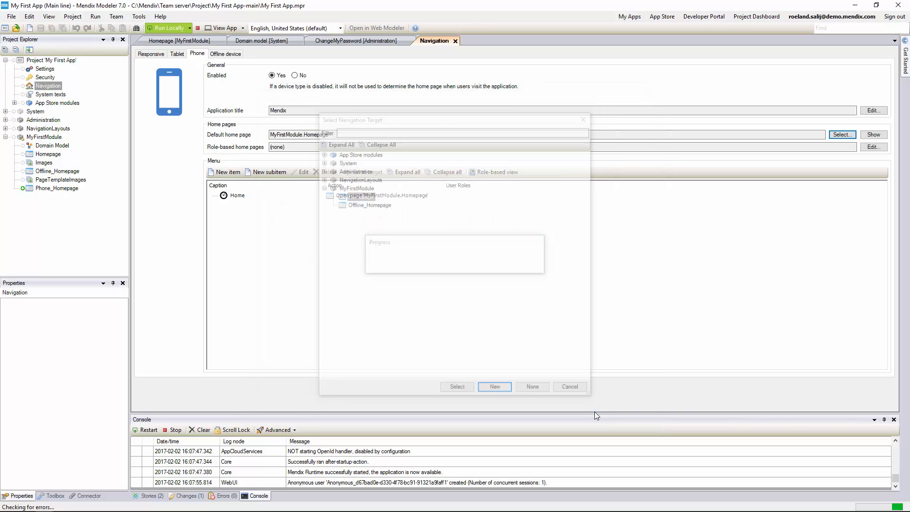
- Open Phone_Homepage and delete its 'Page Title' caption so the title is blank
click(871, 136)
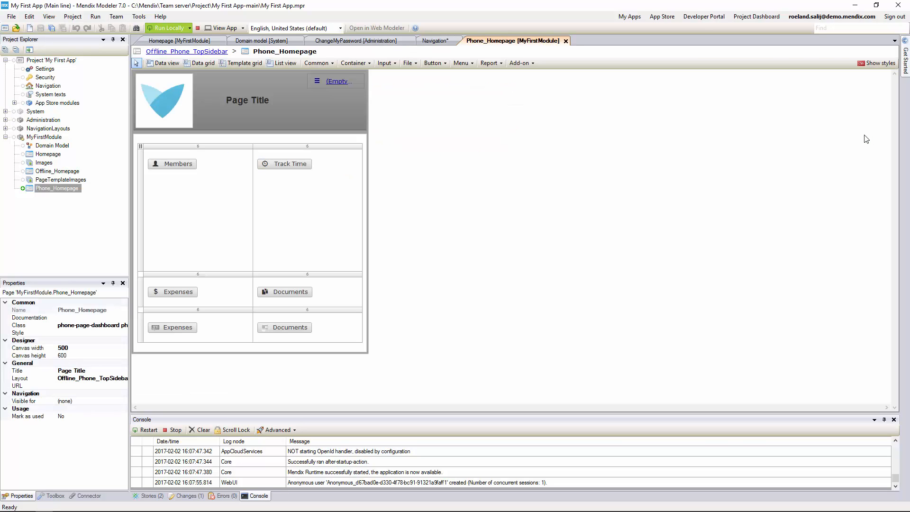
click(68, 372)
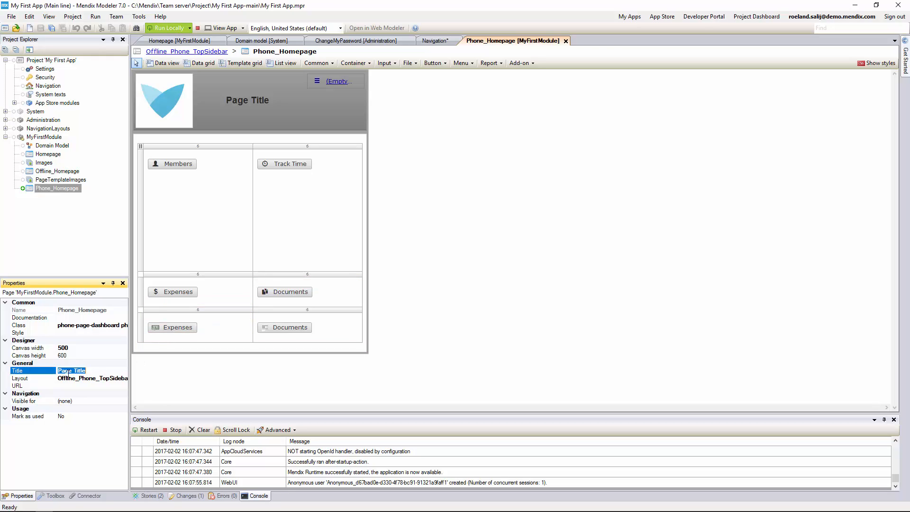
key(BackSpace)
click(177, 166)
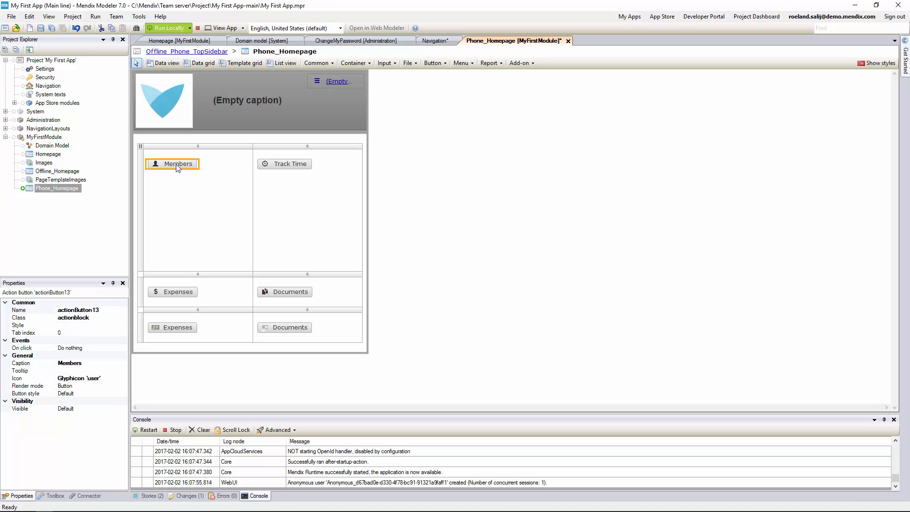
- Make the Members button show a new Contact_Overview page using Phone_Top layout and Listview default template
right_click(176, 167)
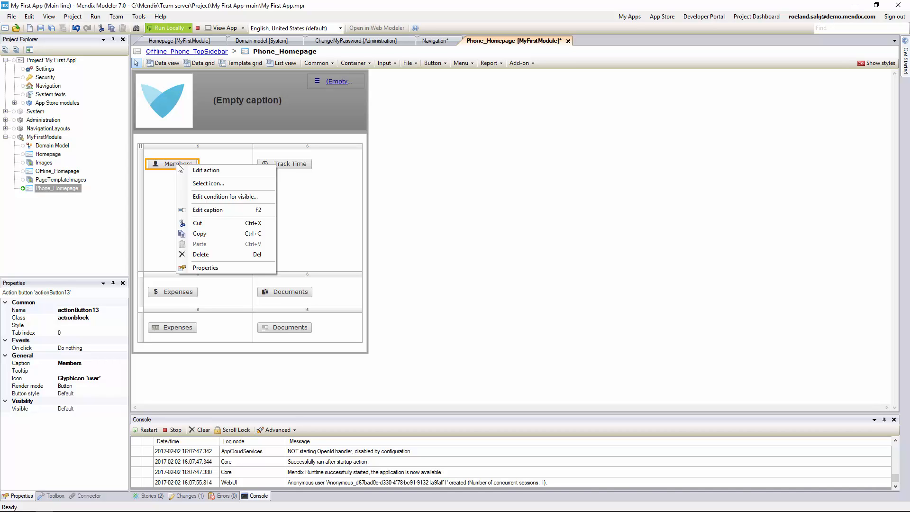
click(191, 170)
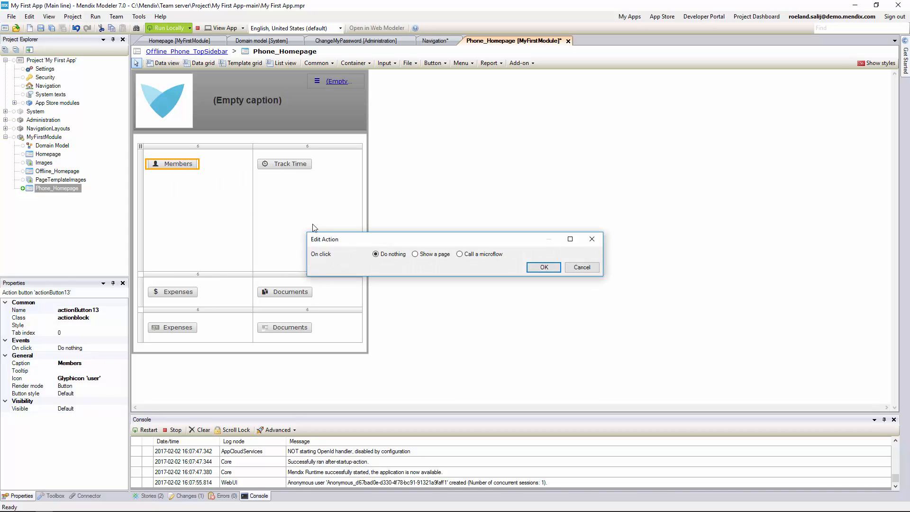
click(415, 254)
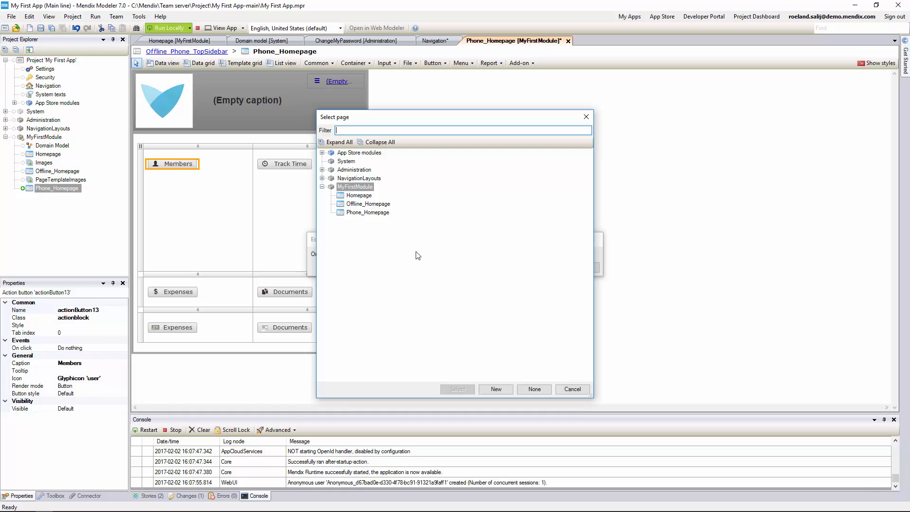
click(493, 390)
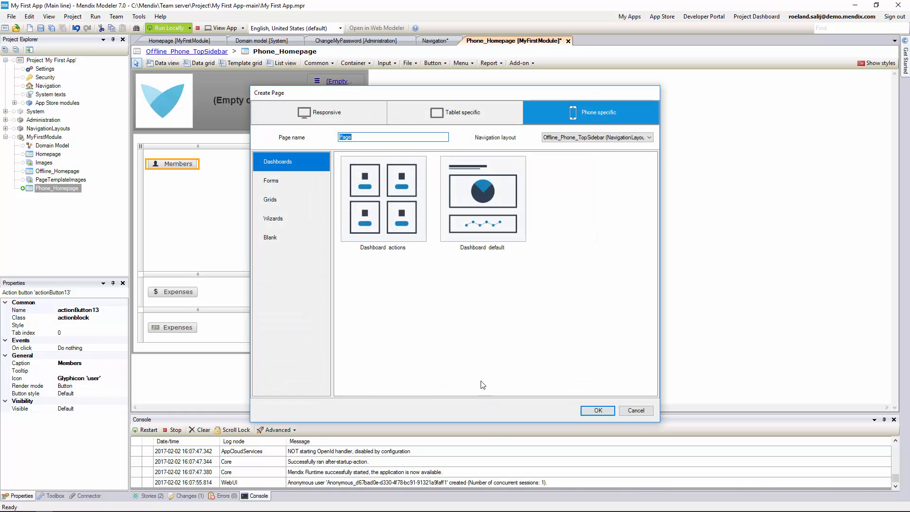
text(Contact_Overview)
click(596, 137)
click(586, 152)
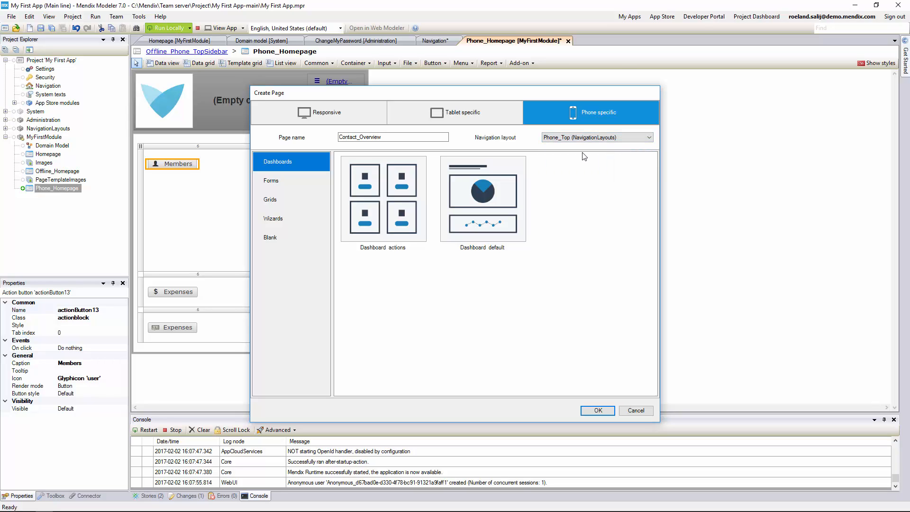
click(277, 201)
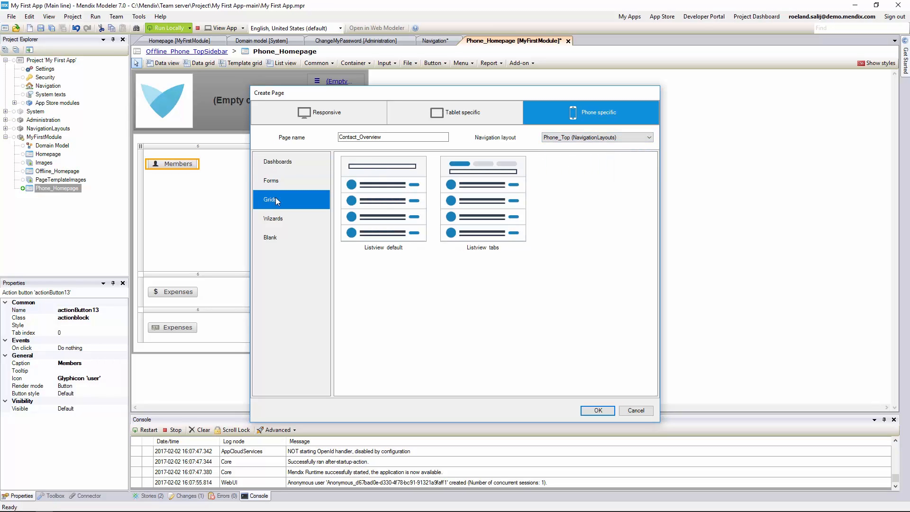
click(390, 203)
click(597, 411)
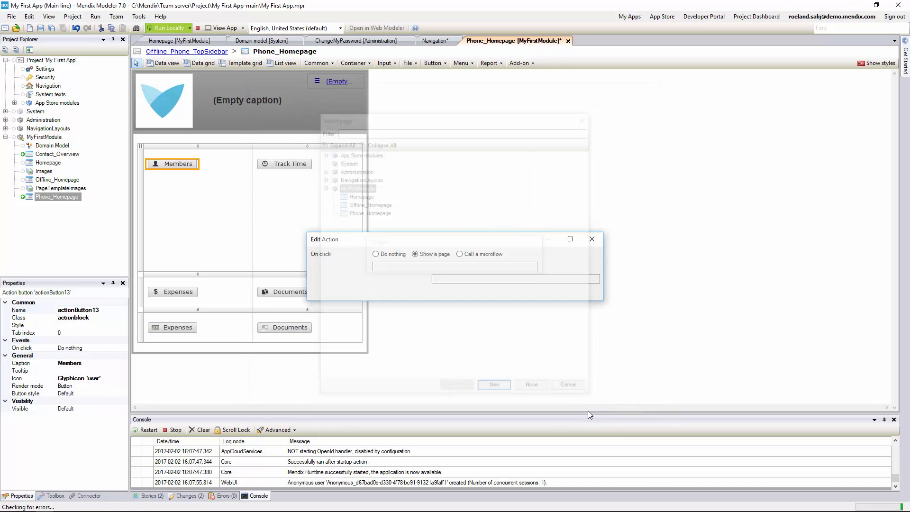
click(542, 293)
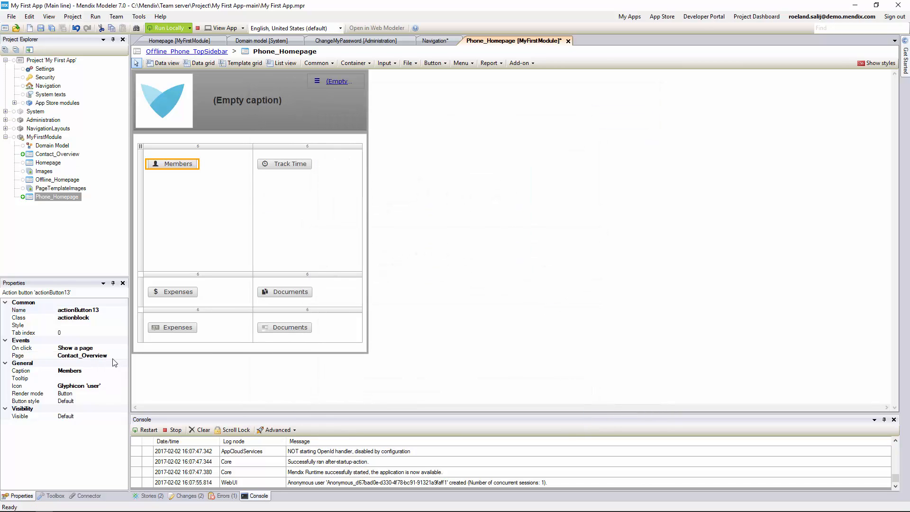
- Go to the Contact_Overview page from the Members button
click(187, 371)
right_click(180, 166)
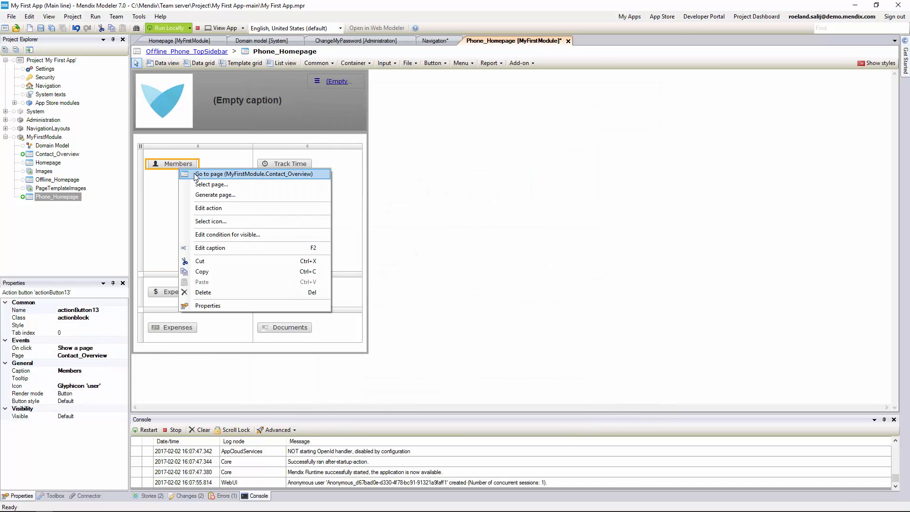
click(196, 175)
- Set the Contact_Overview page's Title property to 'Contacts'
click(88, 371)
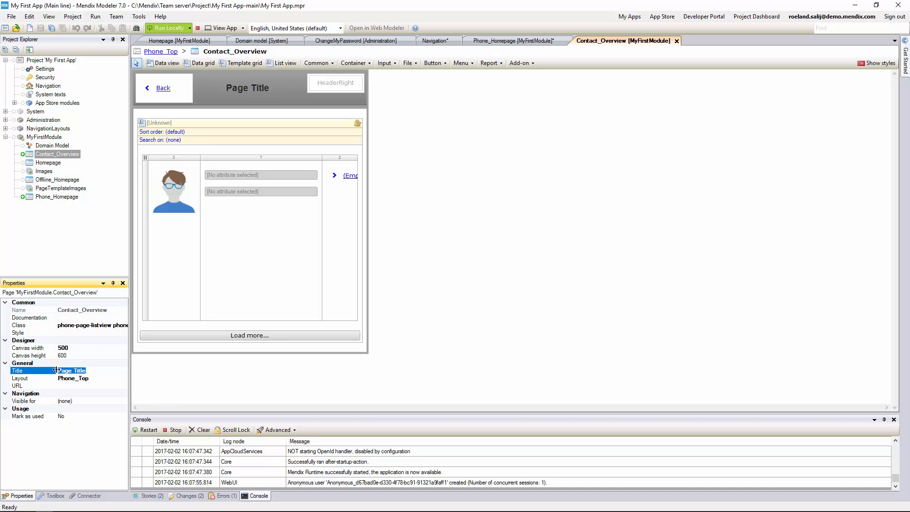
text(Contacts)
key(Return)
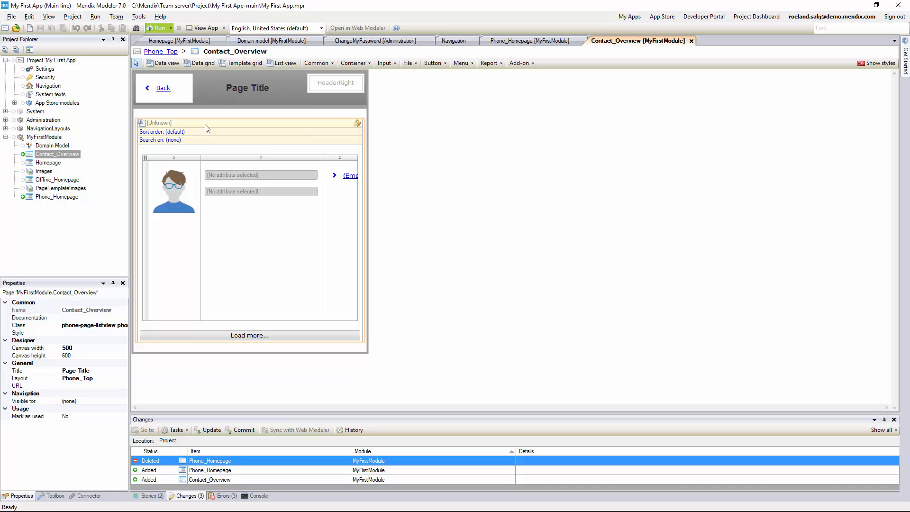
right_click(206, 128)
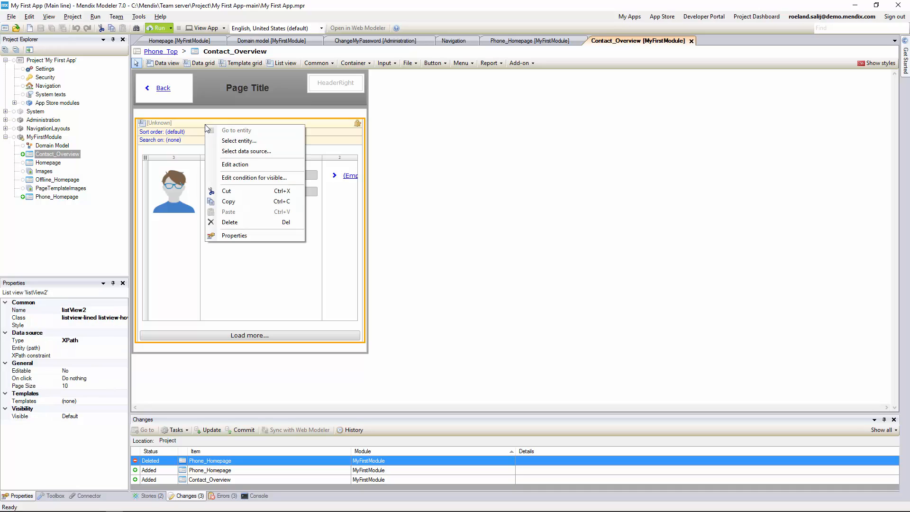
click(225, 152)
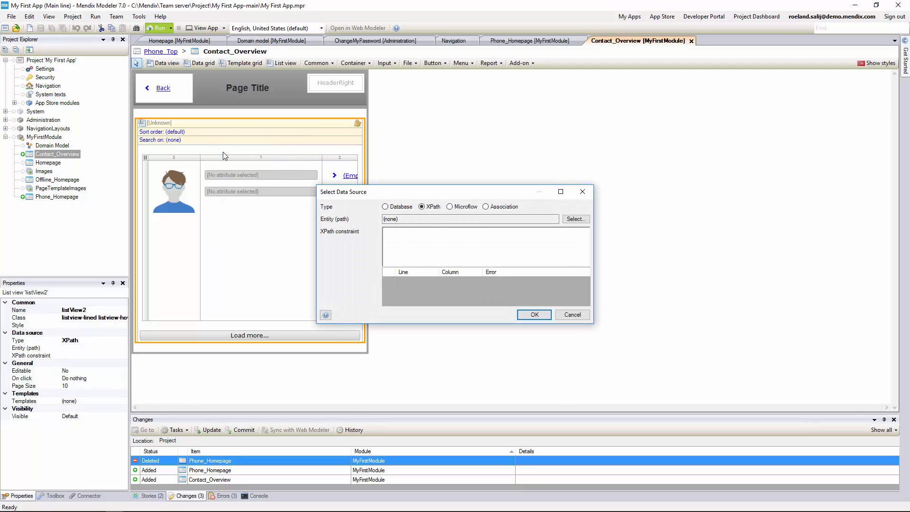
click(392, 210)
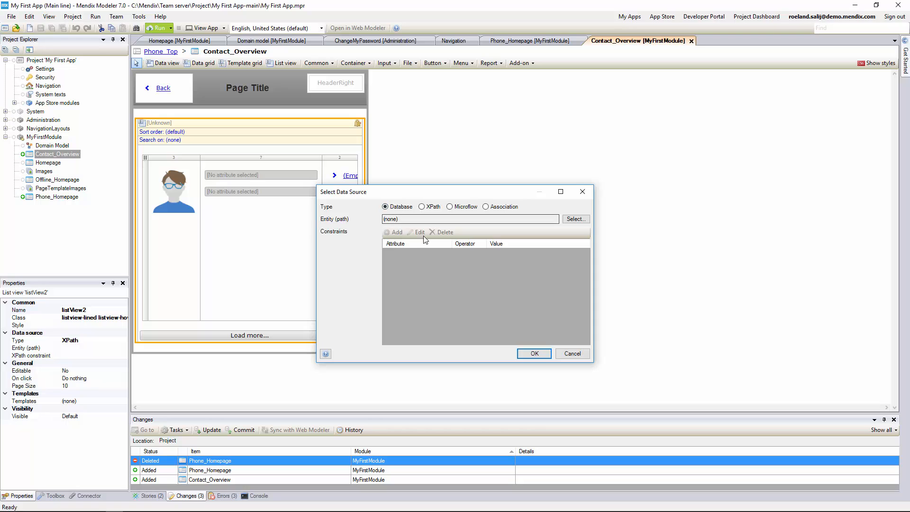
click(575, 219)
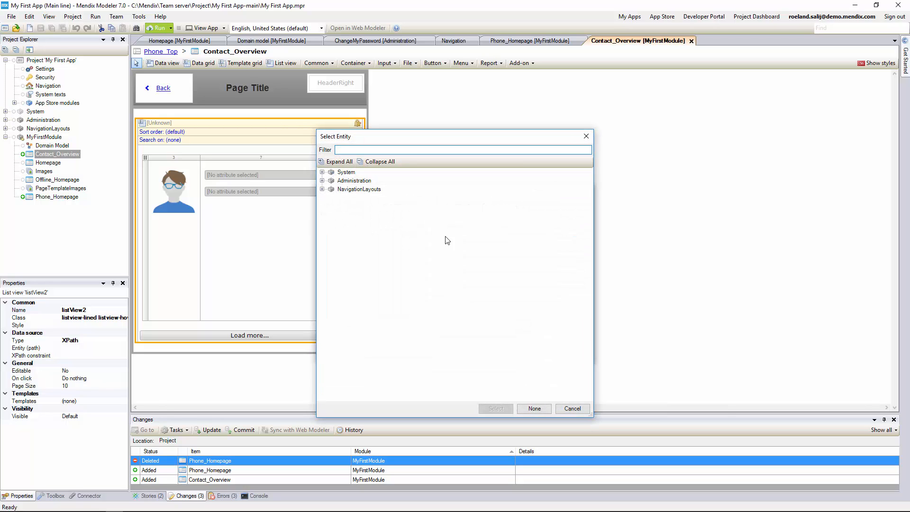
click(569, 406)
click(568, 355)
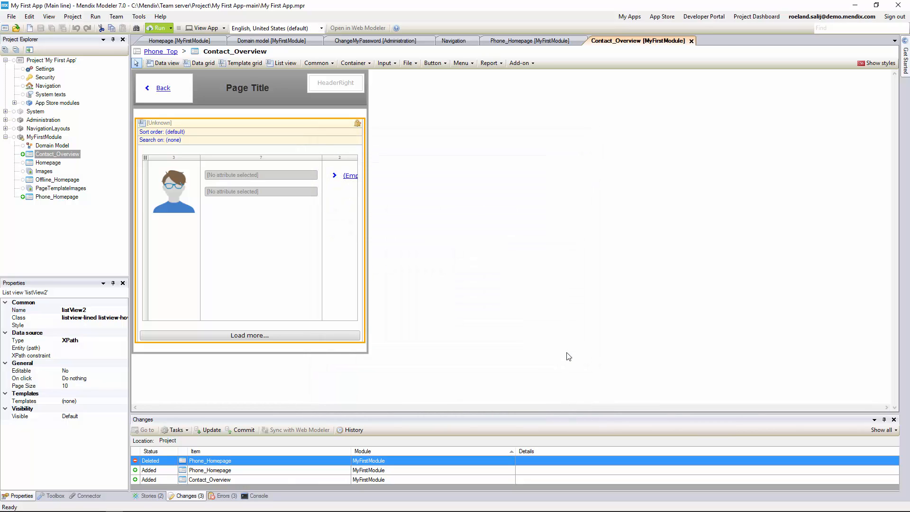
- In MyFirstModule's domain model, add a Contact entity with a String attribute Fullname
click(53, 146)
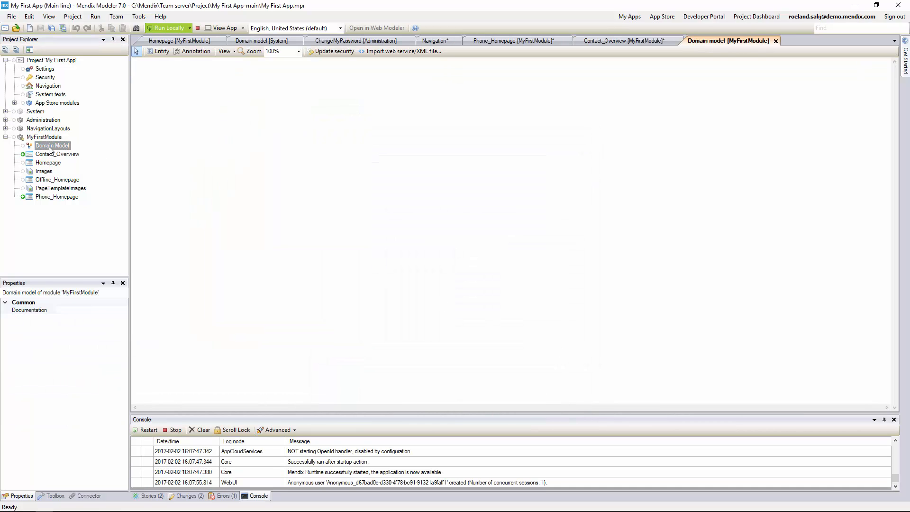
right_click(274, 187)
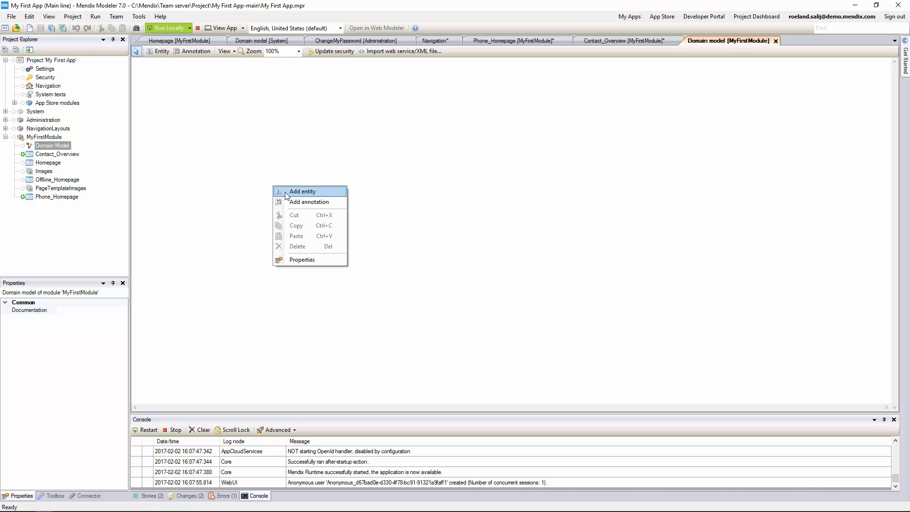
click(303, 192)
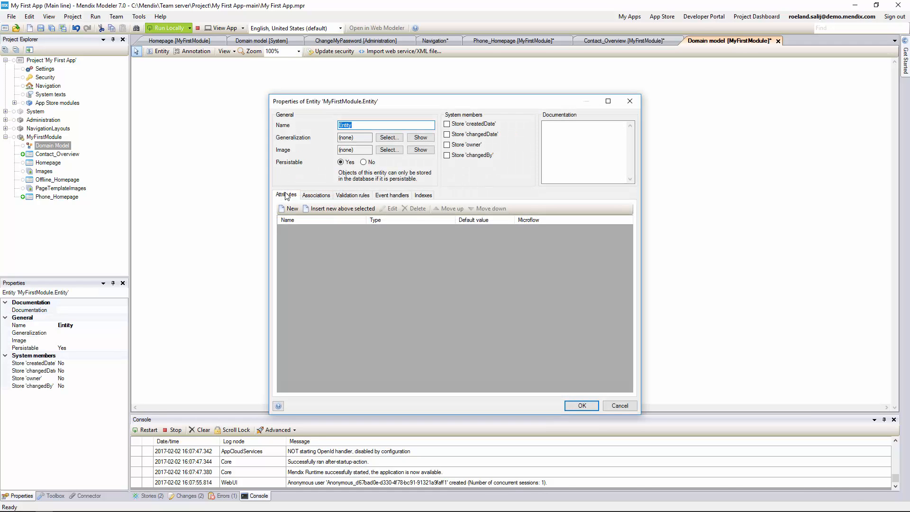
text(Contac)
click(288, 208)
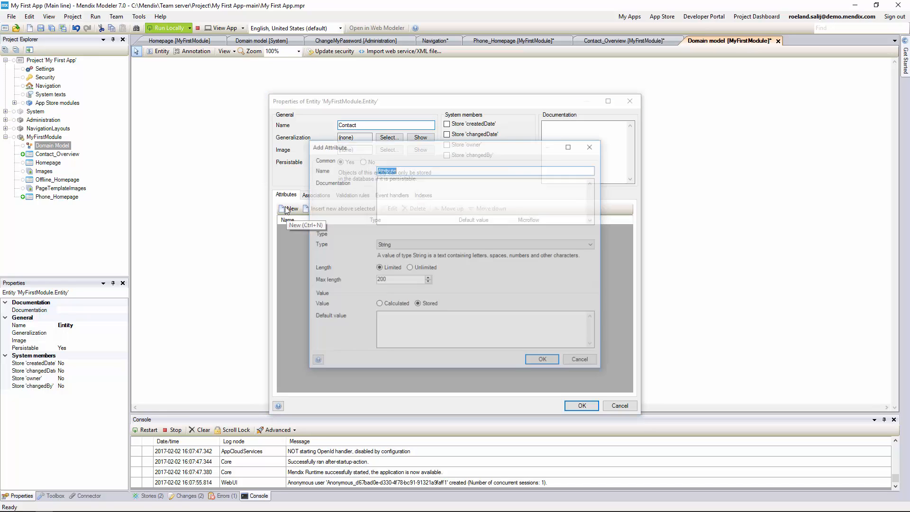
text(Fullname)
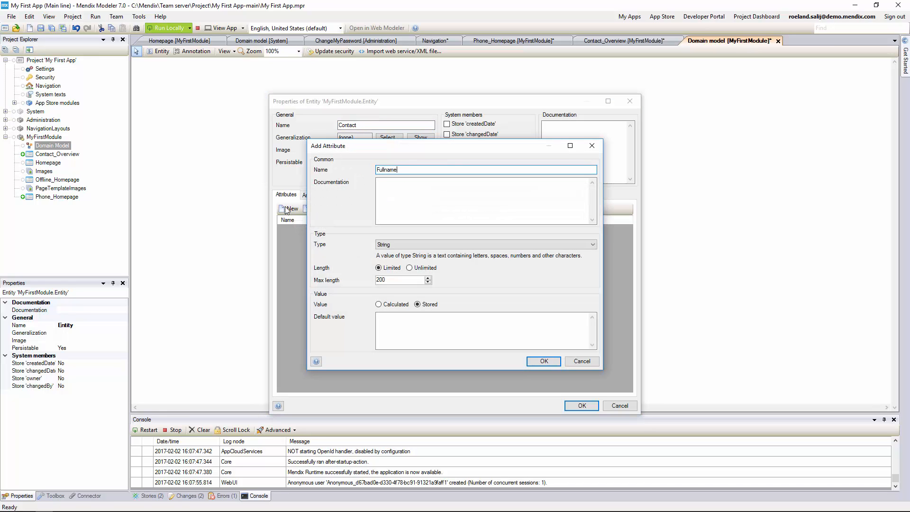
click(375, 245)
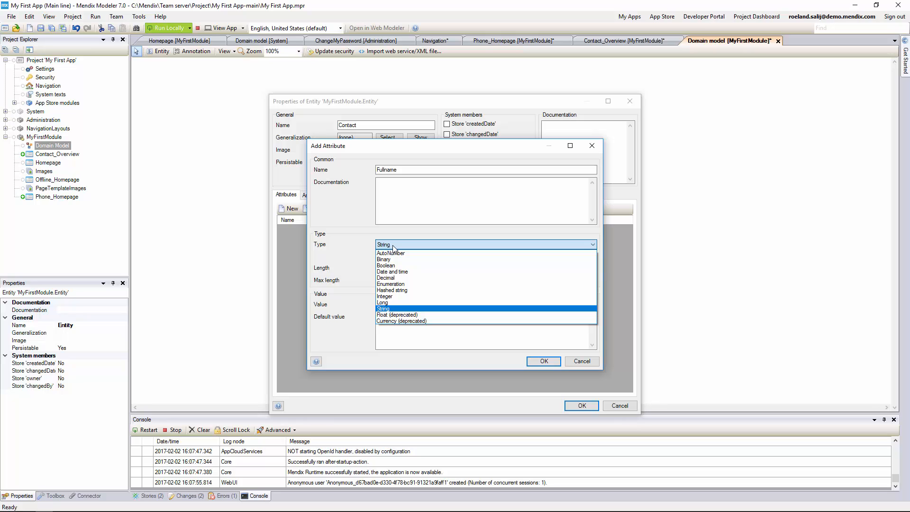
click(393, 248)
click(544, 362)
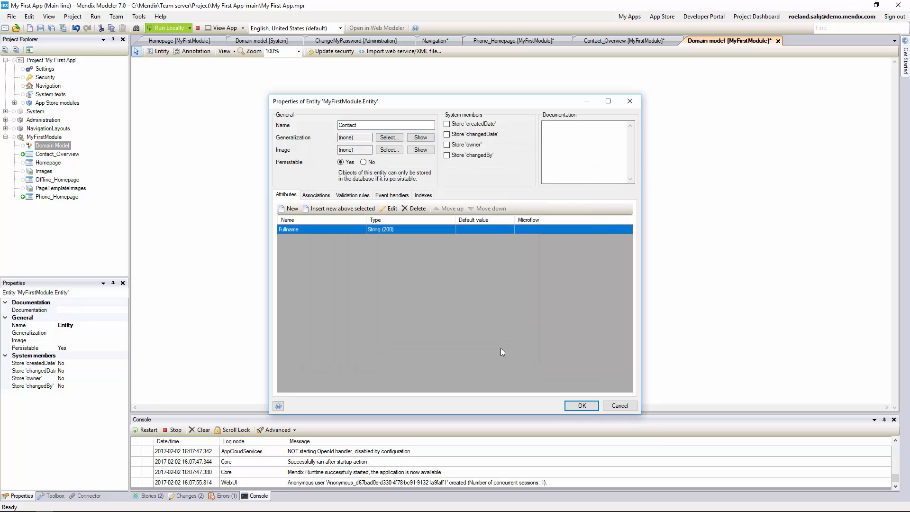
- Add String attributes Emailaddress, City, Address, State and Zipcode to Contact and save the entity
key(Insert)
text(Emaila)
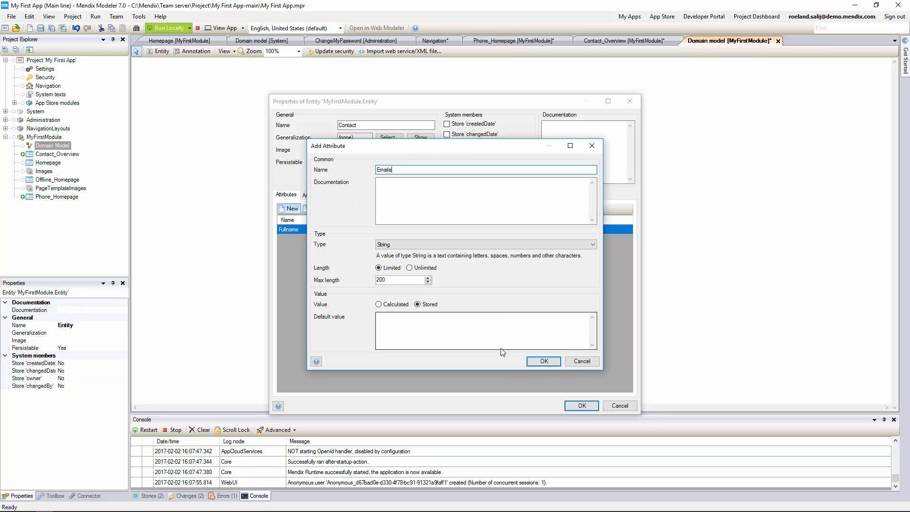
text(ddress)
key(Return)
key(Insert)
text(City)
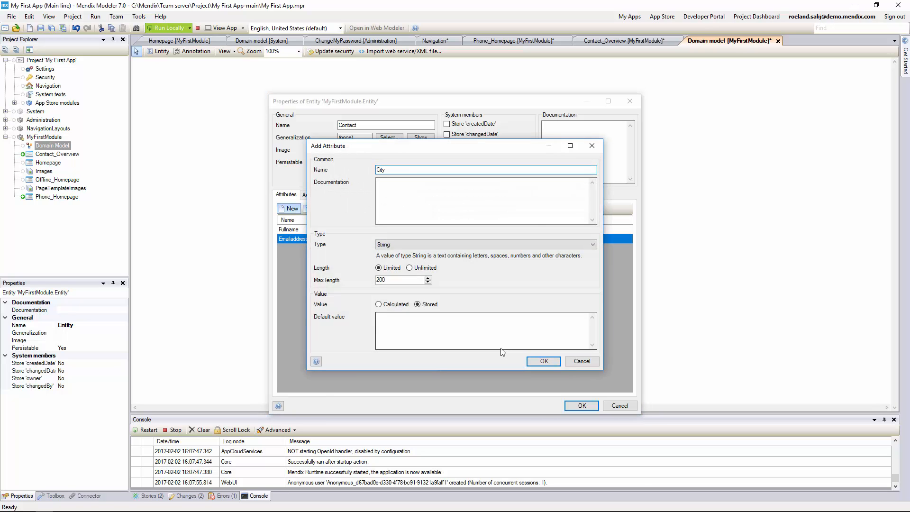
key(Return)
key(Insert)
text(Address)
key(Return)
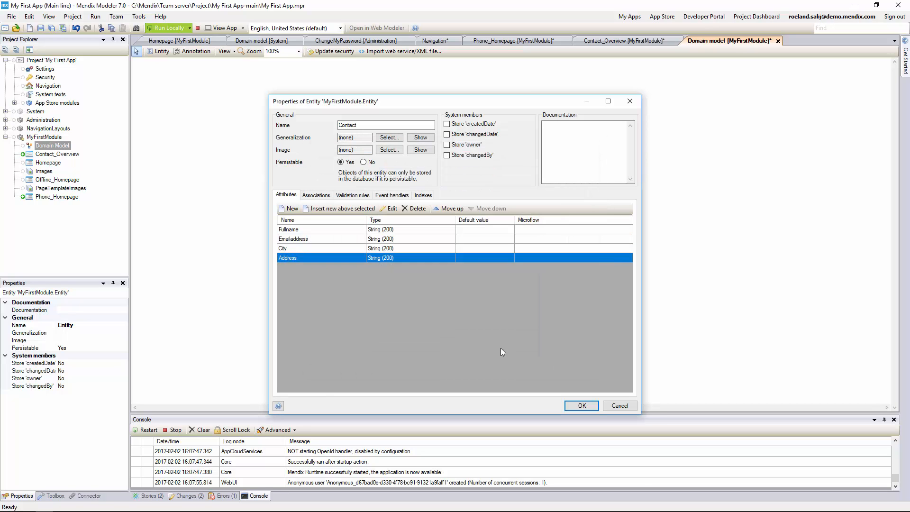
key(Insert)
text(State)
key(Return)
key(Insert)
text(Zu)
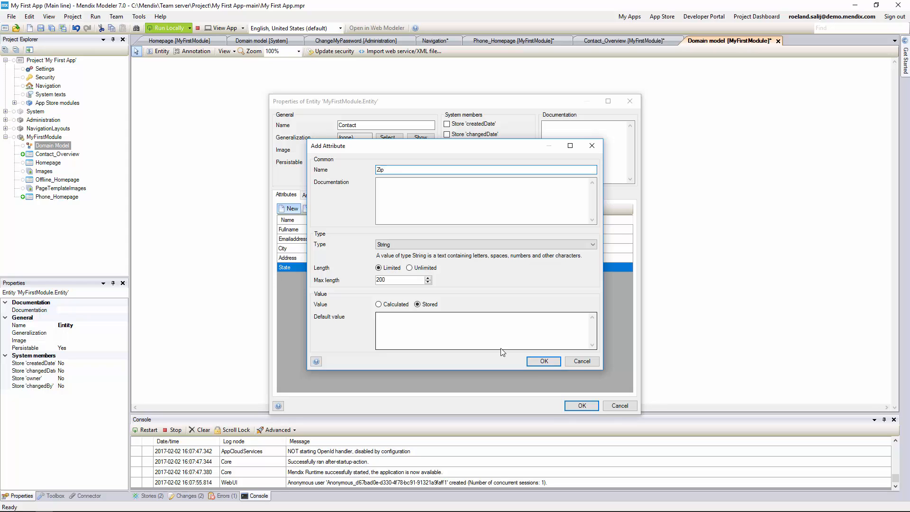
text(code)
click(544, 362)
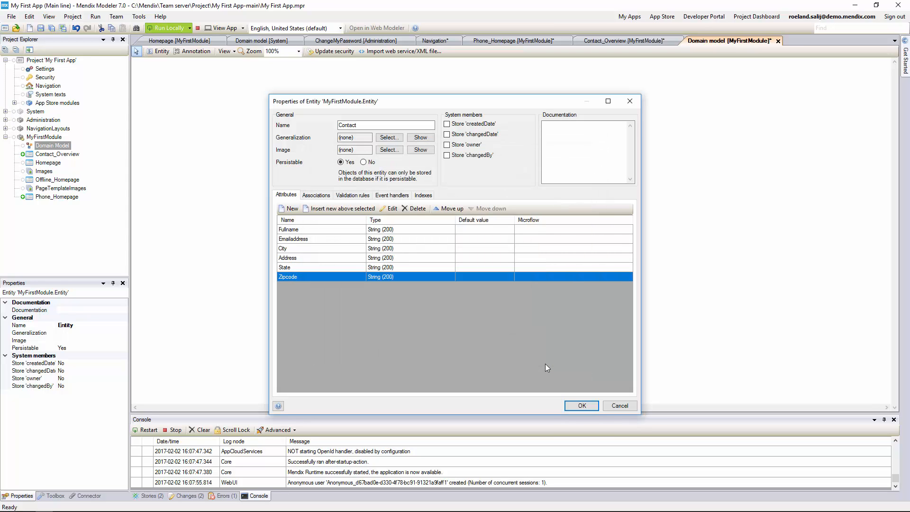
click(580, 406)
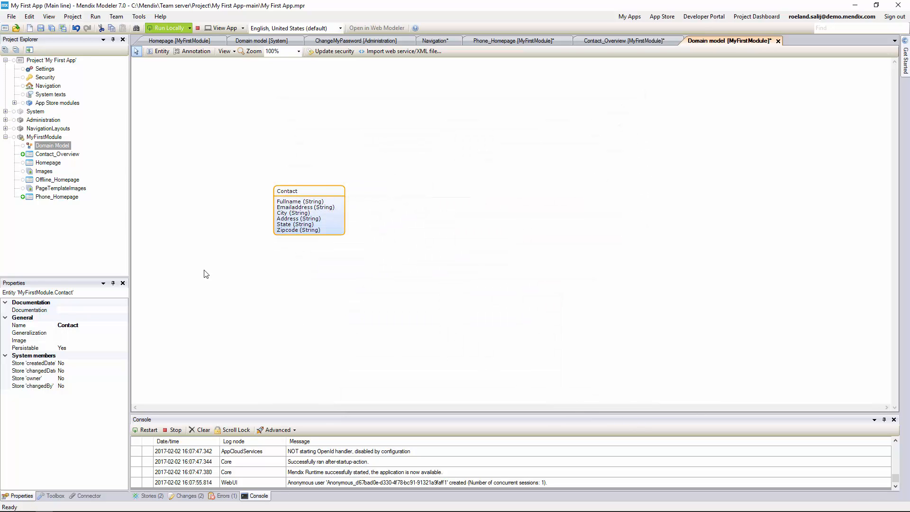
- On Contact_Overview, set the list view's entity to Contact with a database data source
click(42, 155)
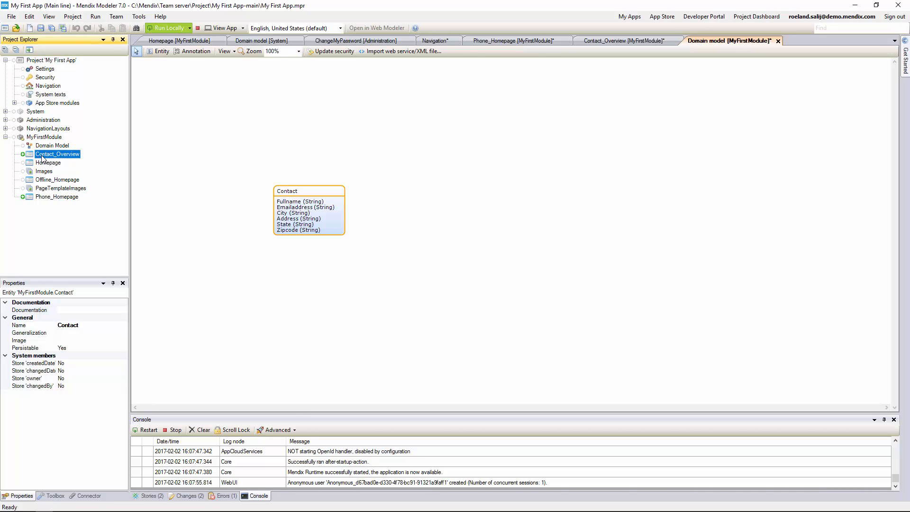
double_click(42, 156)
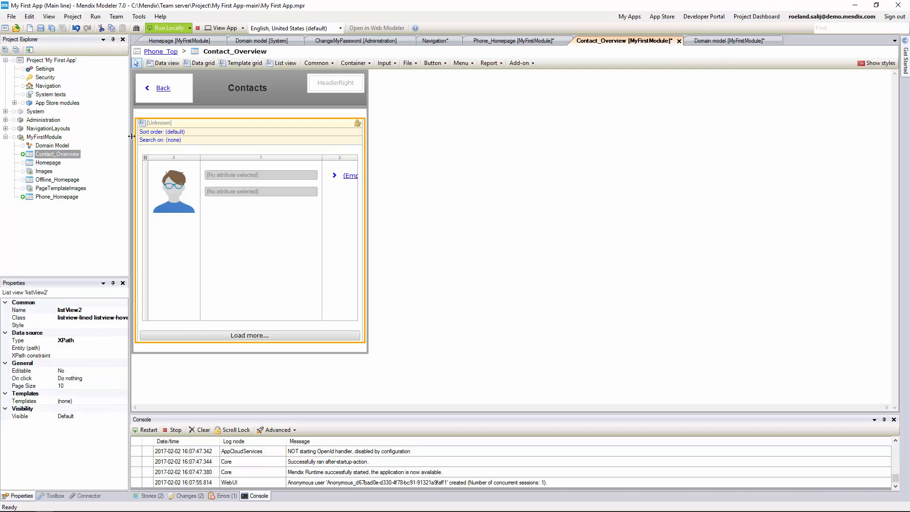
right_click(176, 122)
click(211, 141)
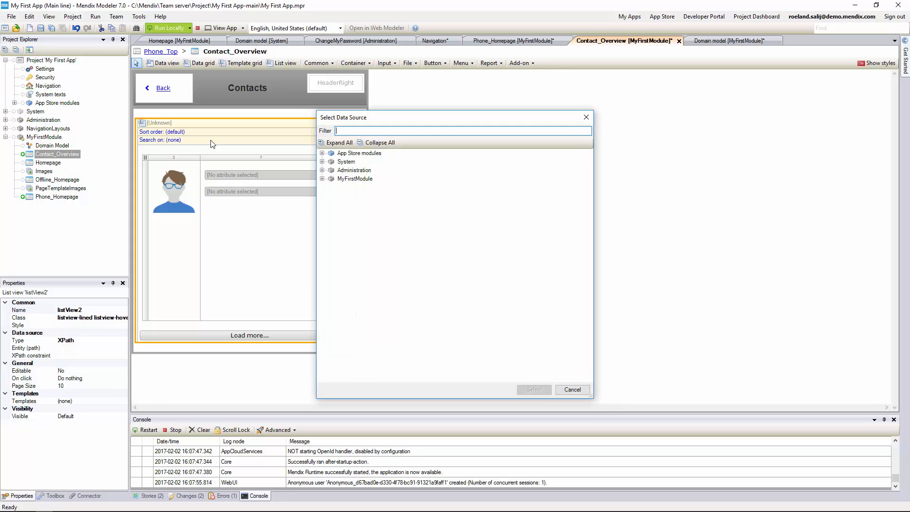
click(322, 179)
click(354, 188)
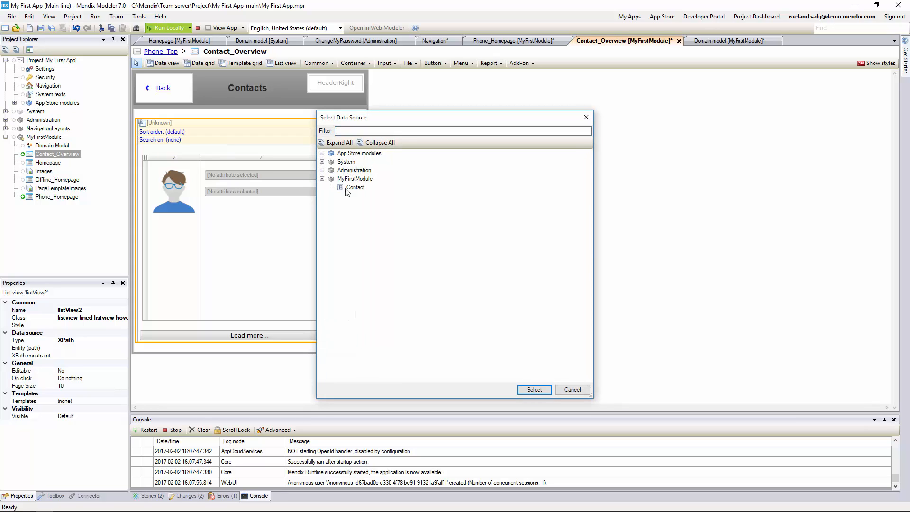
click(534, 389)
click(541, 298)
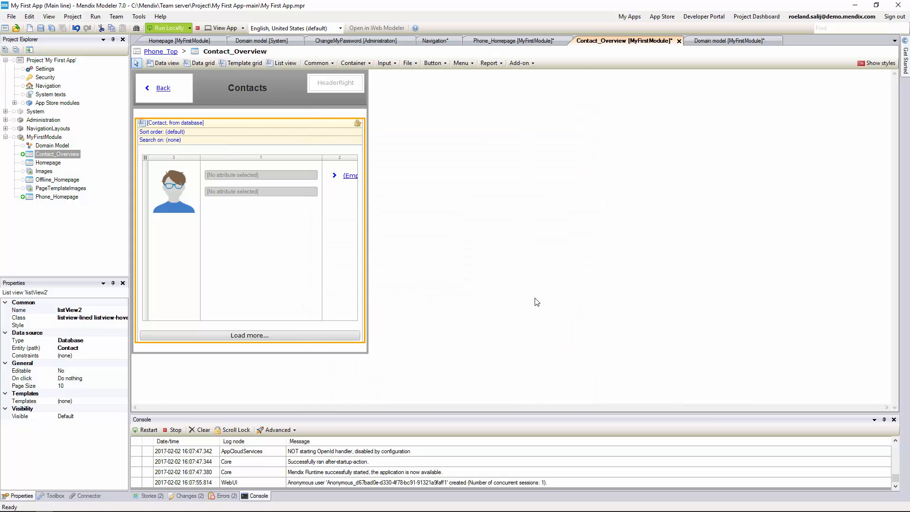
- Bind the list's text boxes to Fullname and Emailaddress, setting the email box's Show label to No
right_click(255, 176)
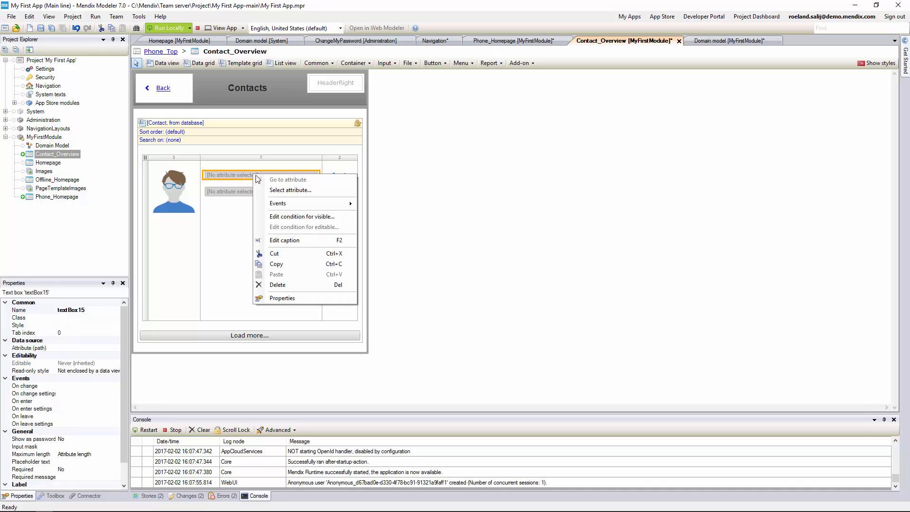
click(279, 190)
click(359, 162)
click(496, 390)
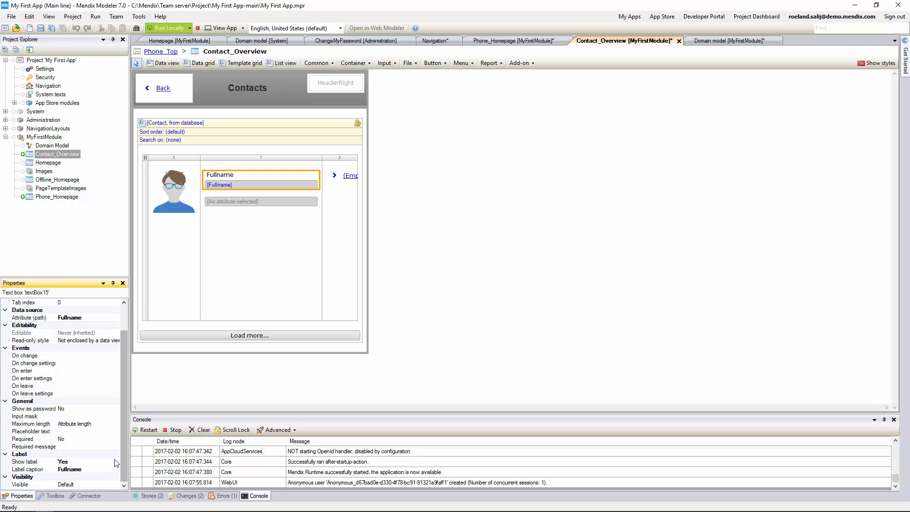
right_click(237, 192)
click(274, 208)
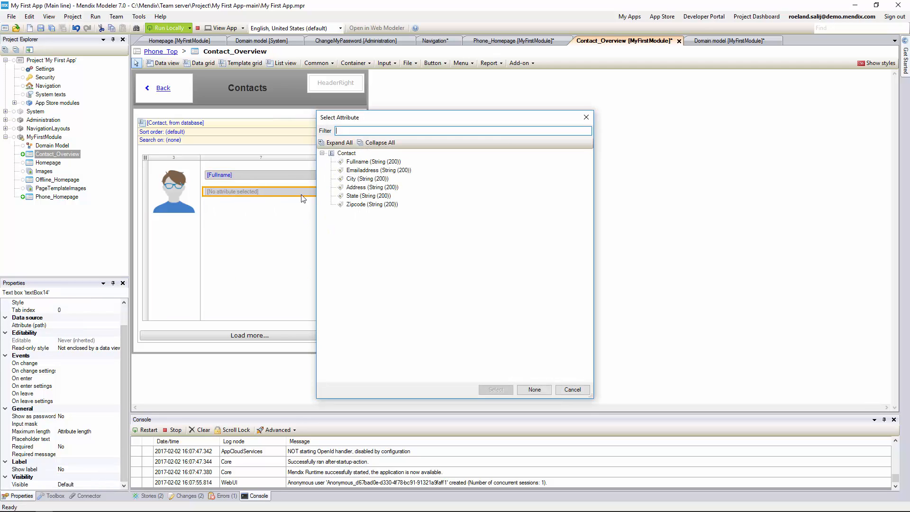
click(375, 170)
click(495, 389)
double_click(117, 467)
click(116, 463)
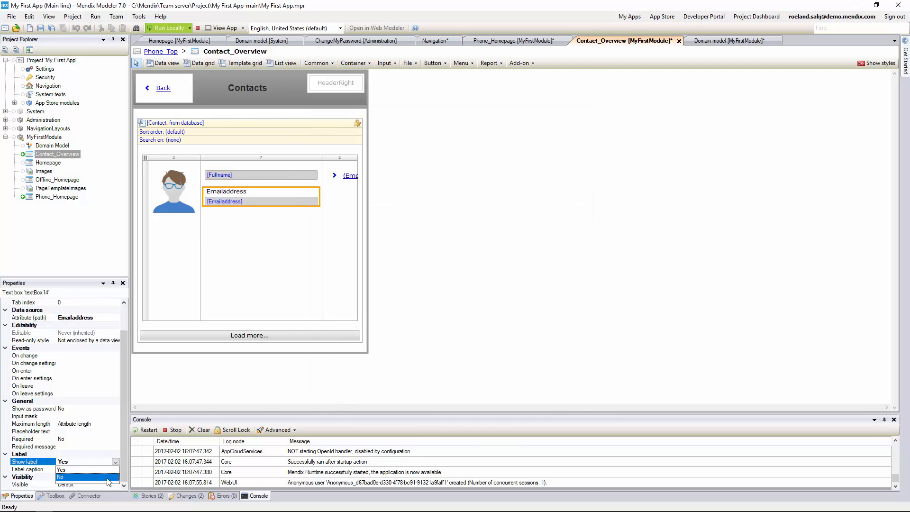
click(110, 477)
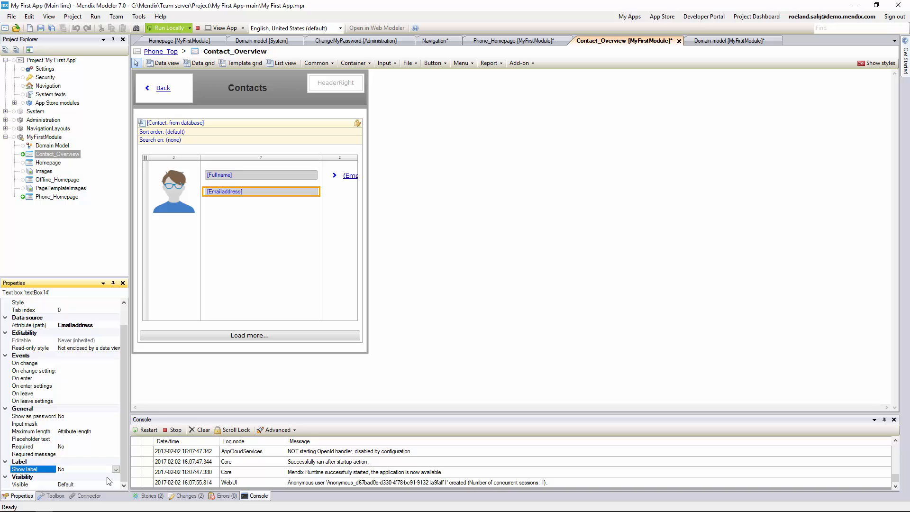
right_click(51, 139)
- Add a Contact_Details page to MyFirstModule using the Forms 'Form default' template
mouse_move(98, 146)
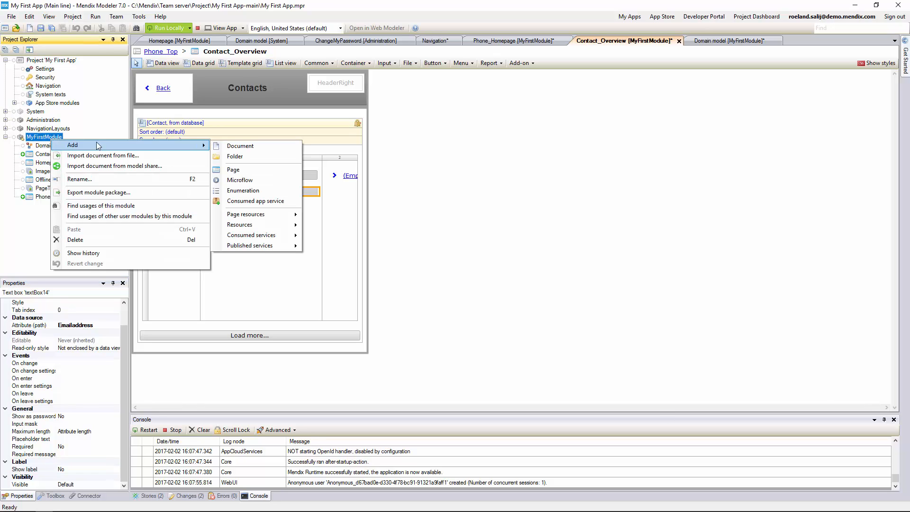
click(240, 169)
text(Contact_Details)
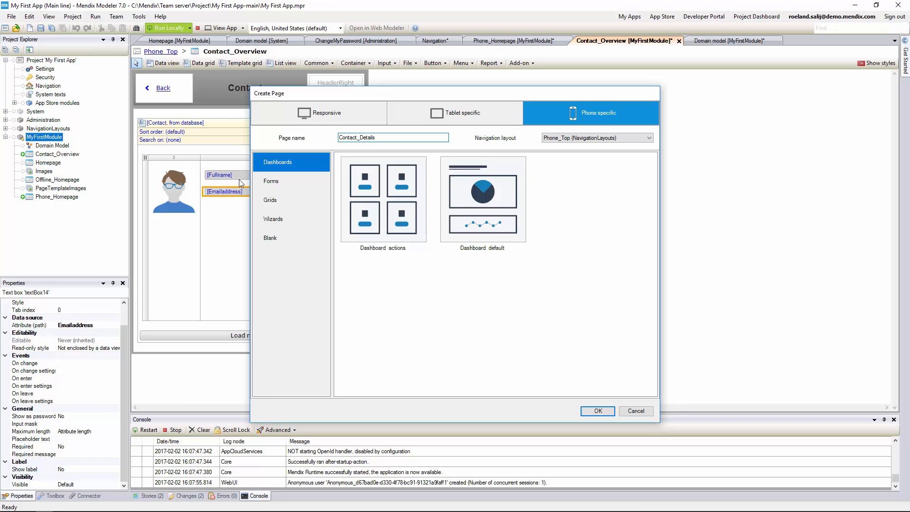
click(270, 181)
click(370, 211)
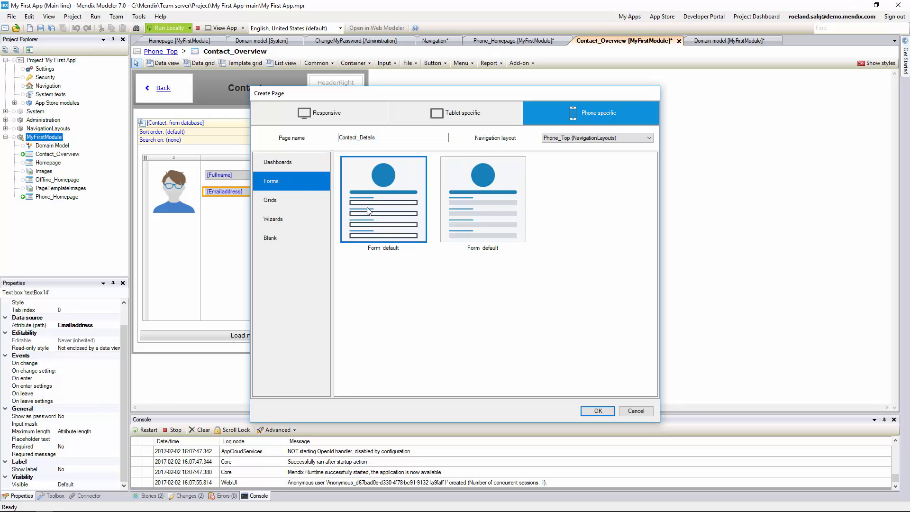
click(597, 412)
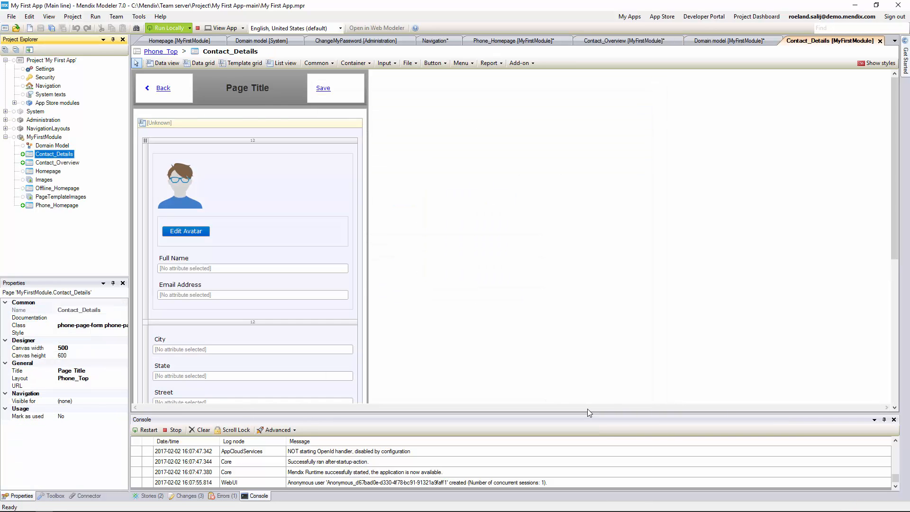
- Set the Contact_Details data view's entity to Contact, supplied as a page parameter
click(259, 123)
right_click(259, 123)
click(288, 139)
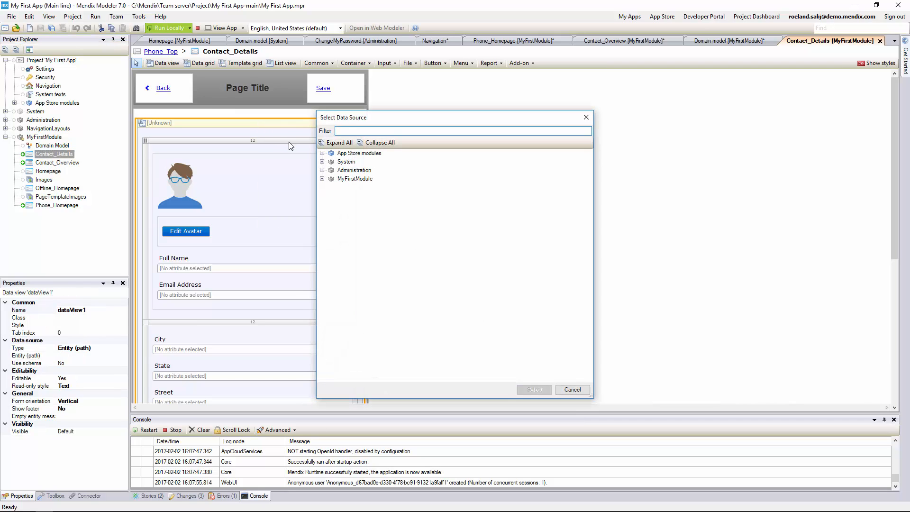
text(cont)
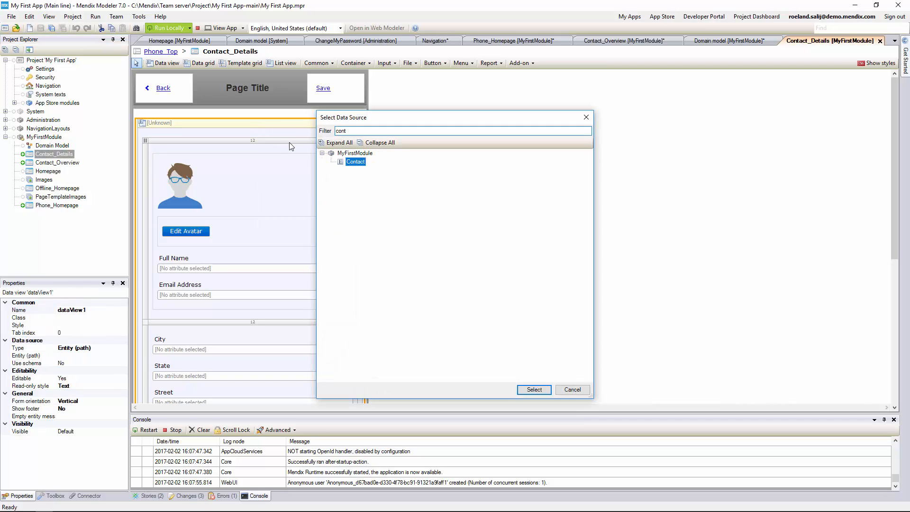
key(Return)
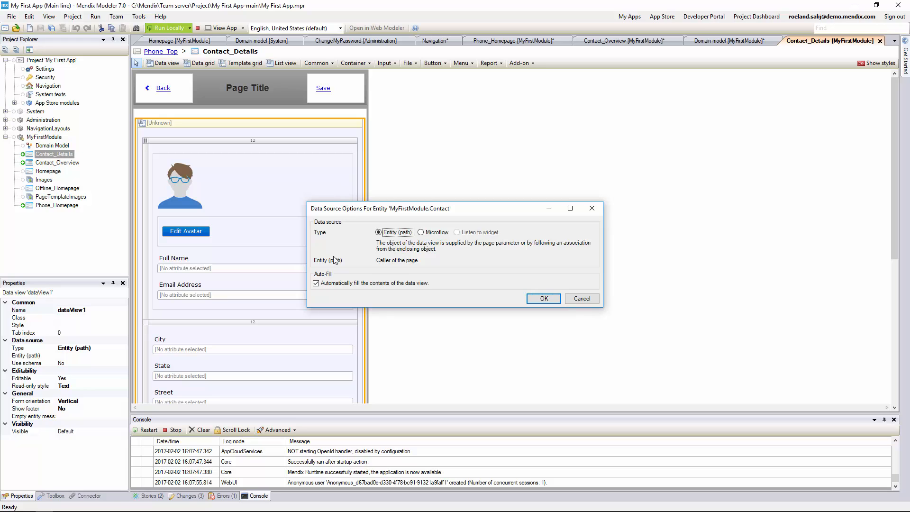
click(539, 300)
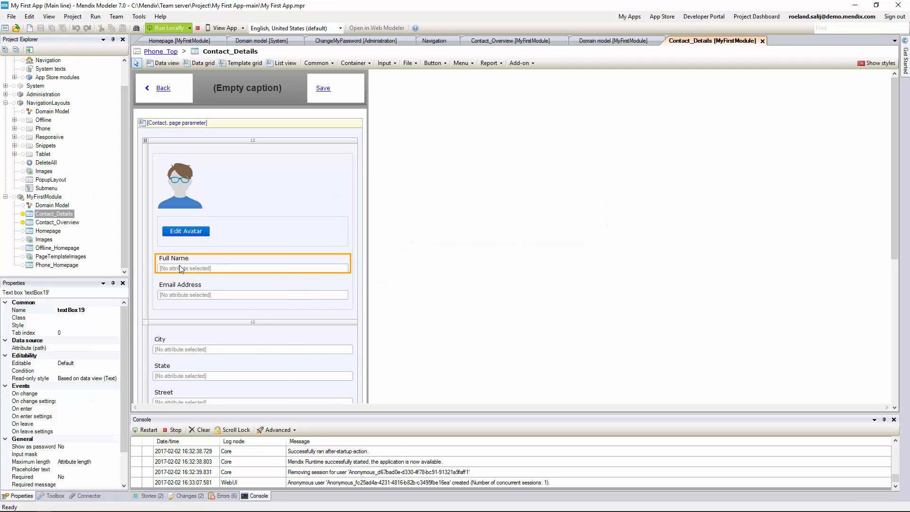
- Bind the Full Name field to the Fullname attribute, then reopen Contact_Overview
right_click(223, 268)
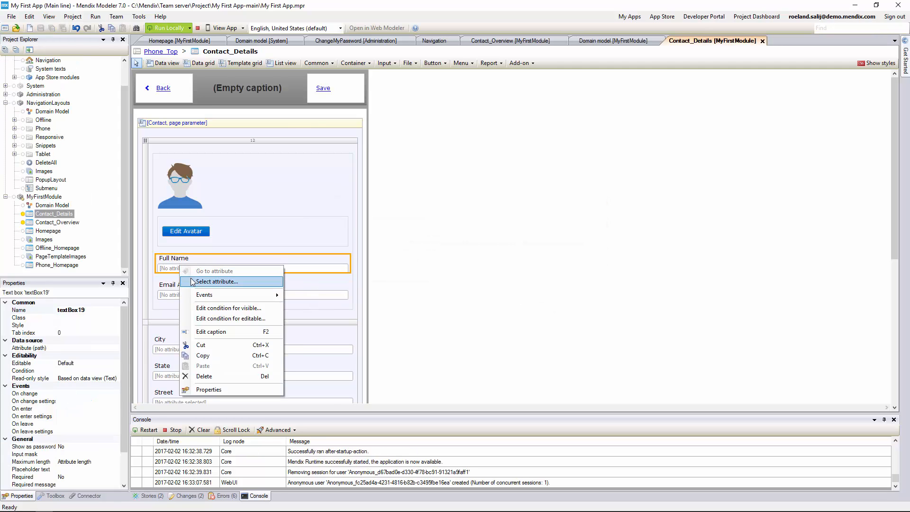
click(244, 283)
click(373, 162)
click(496, 390)
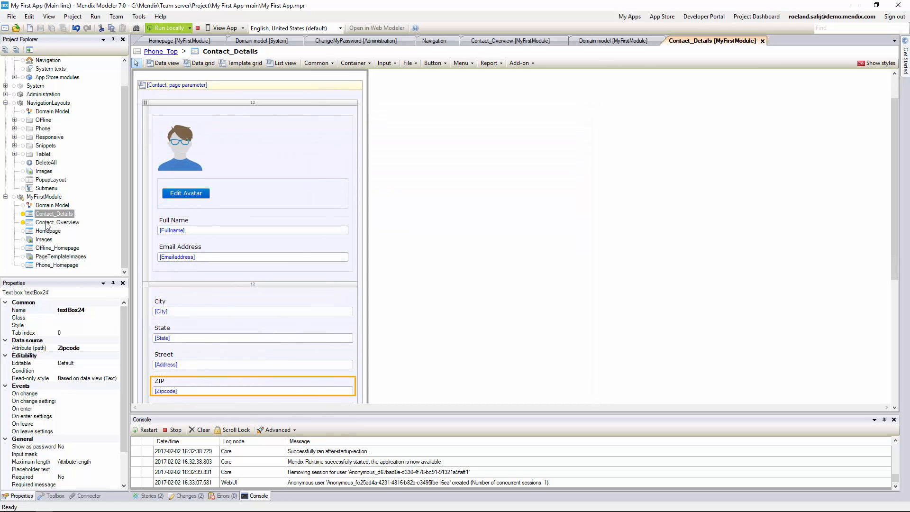
double_click(46, 223)
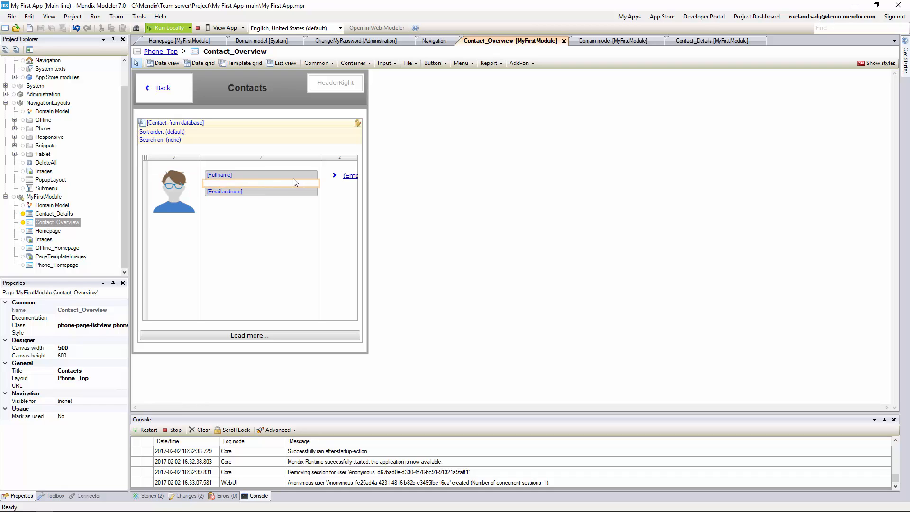
- Set the chevron row button's on-click action to show the Contact_Details page
click(342, 179)
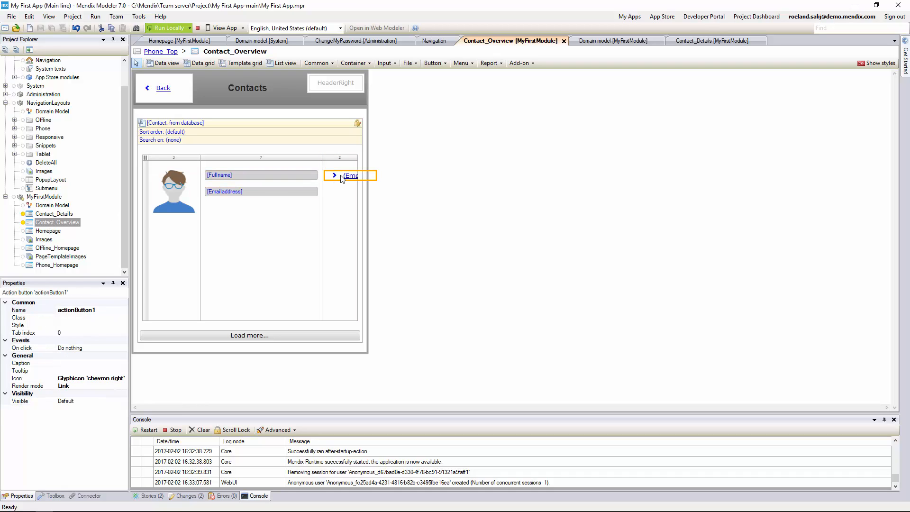
right_click(343, 179)
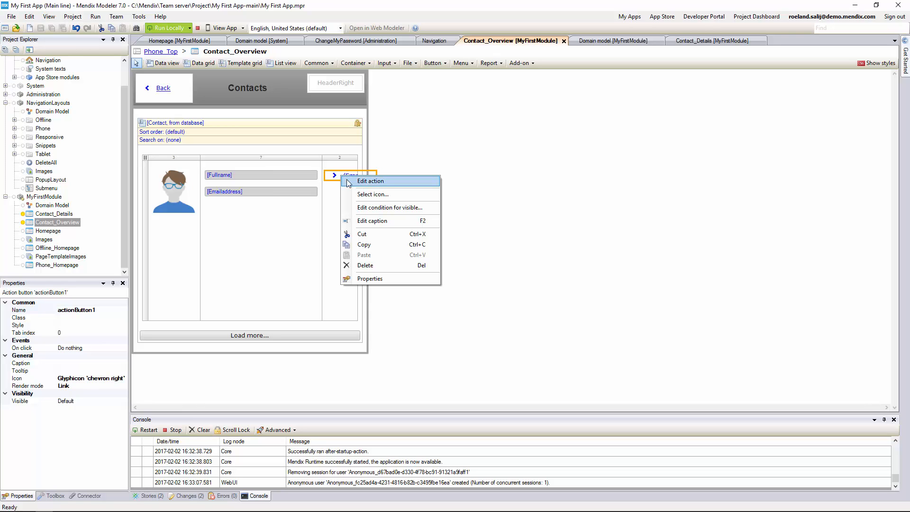
click(351, 183)
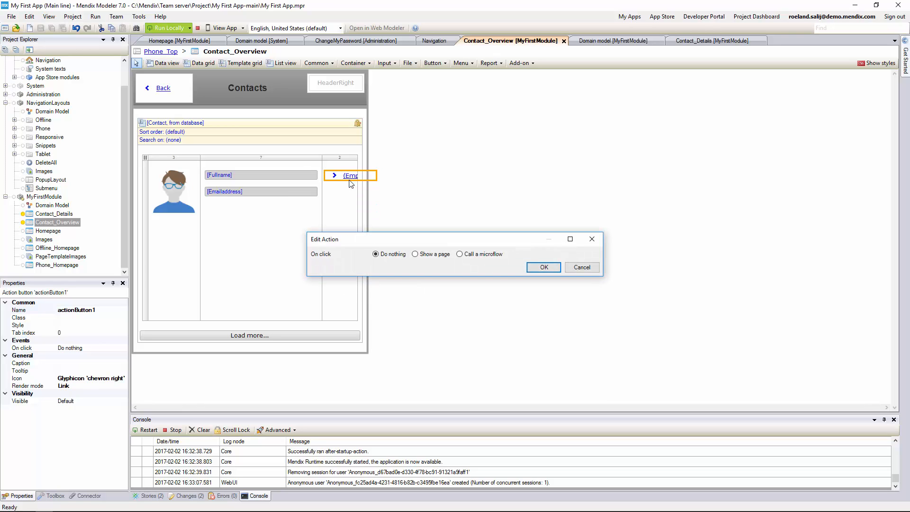
click(425, 259)
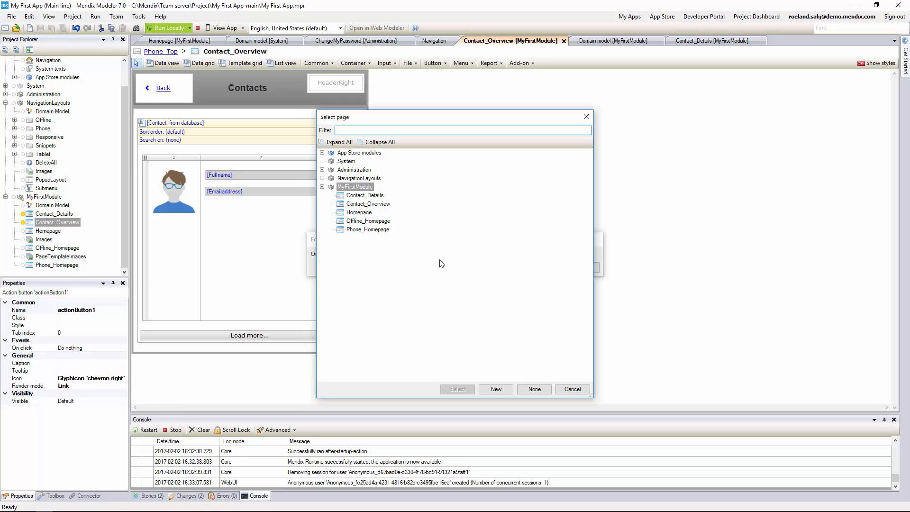
click(374, 196)
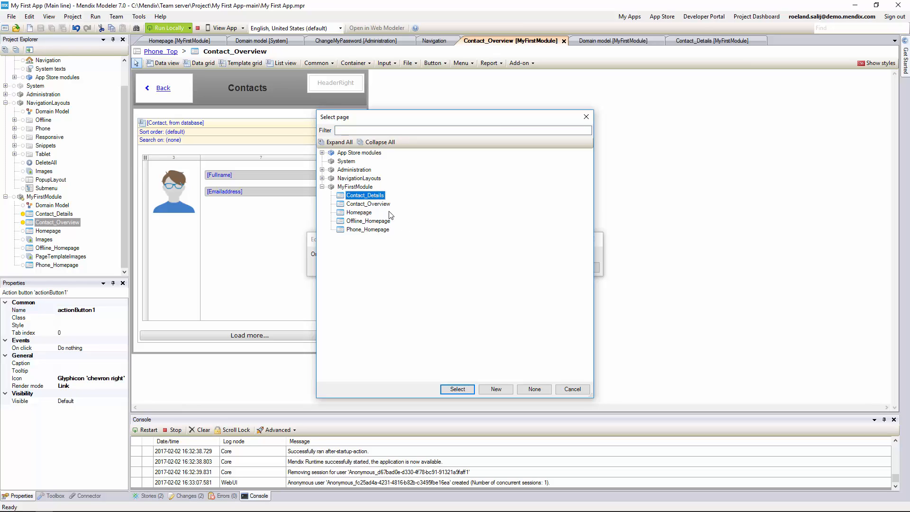
click(457, 389)
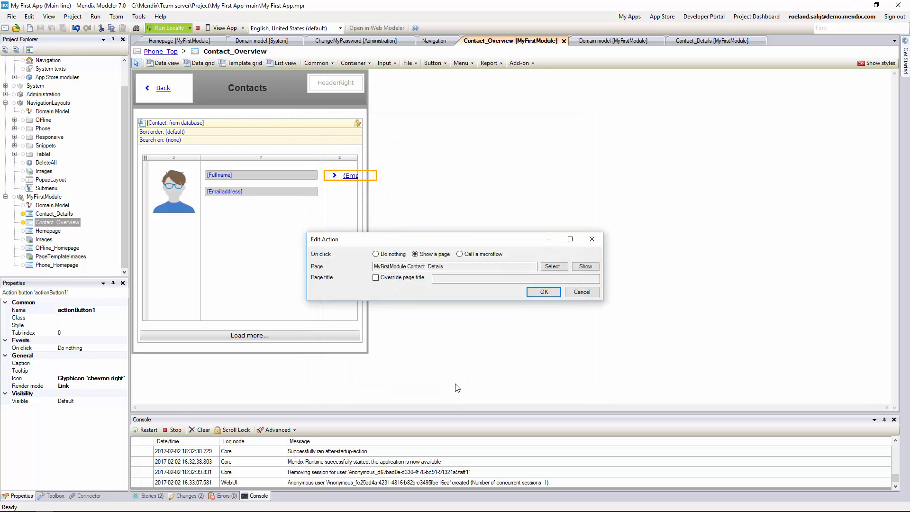
click(541, 293)
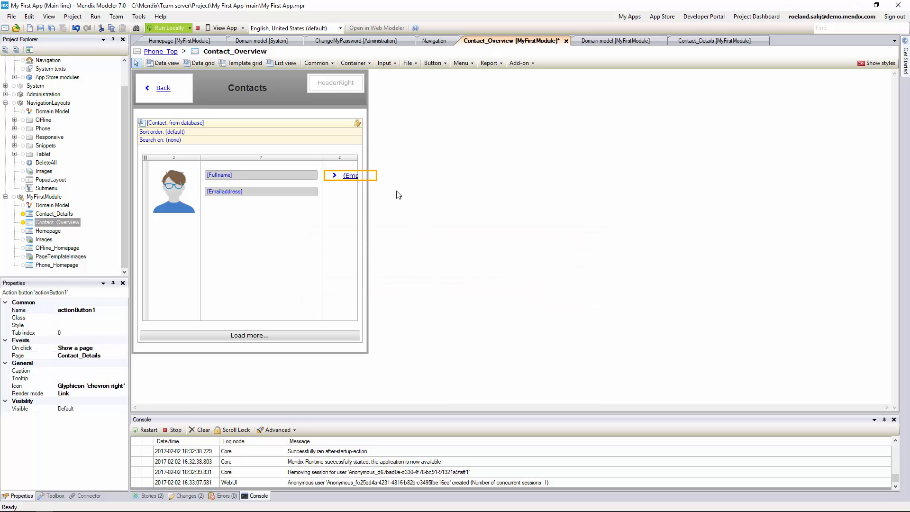
- Add a New button for the Contact entity to the header's right area
right_click(331, 86)
mouse_move(361, 92)
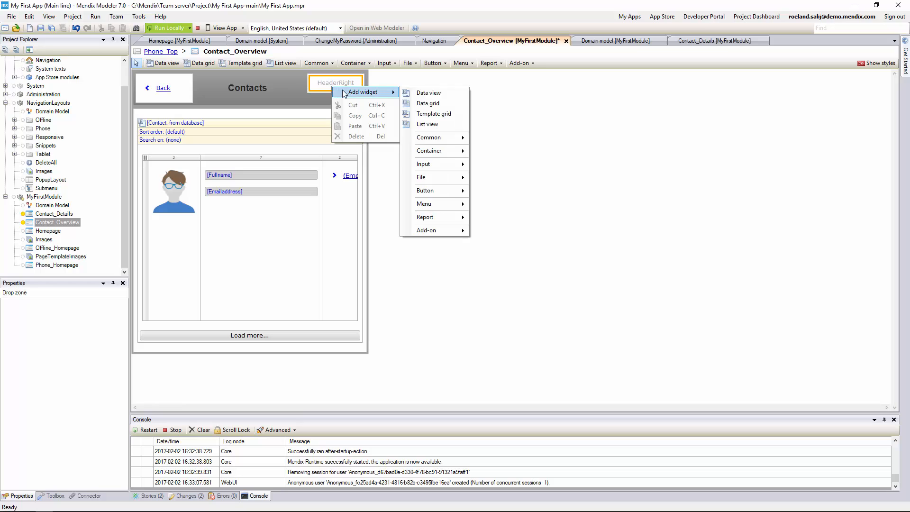
mouse_move(433, 190)
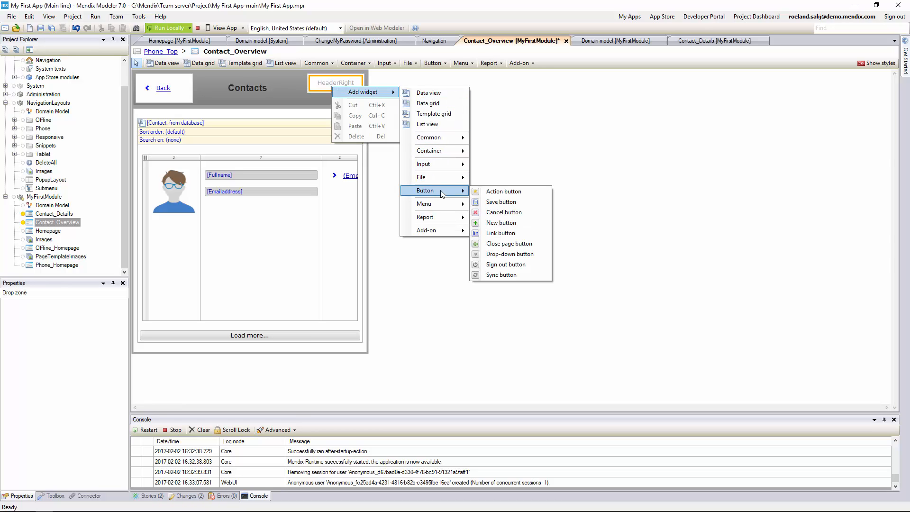
click(491, 224)
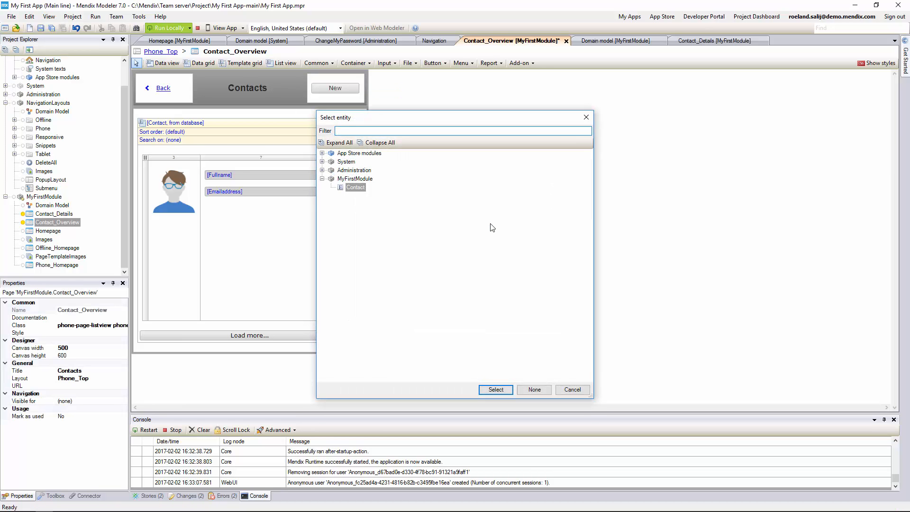
click(490, 389)
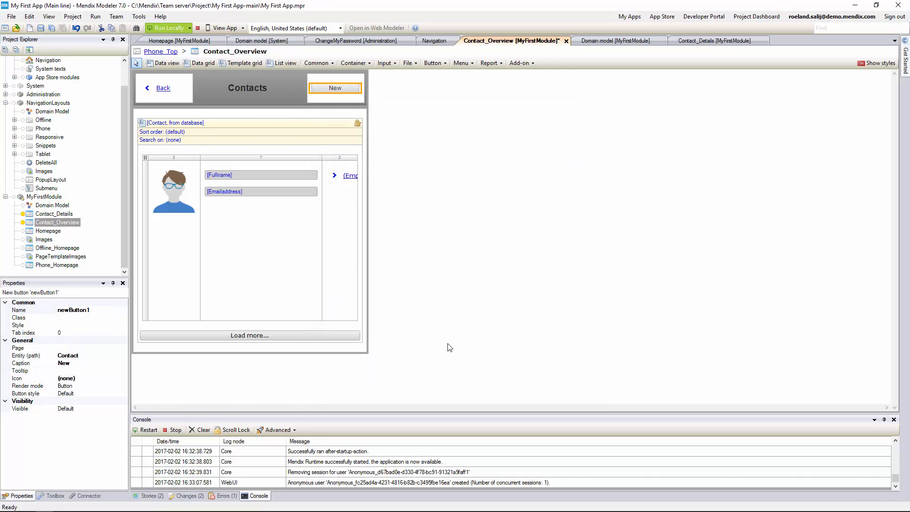
- Clear the button's caption, give it the plus glyph icon and render it as a link
click(73, 368)
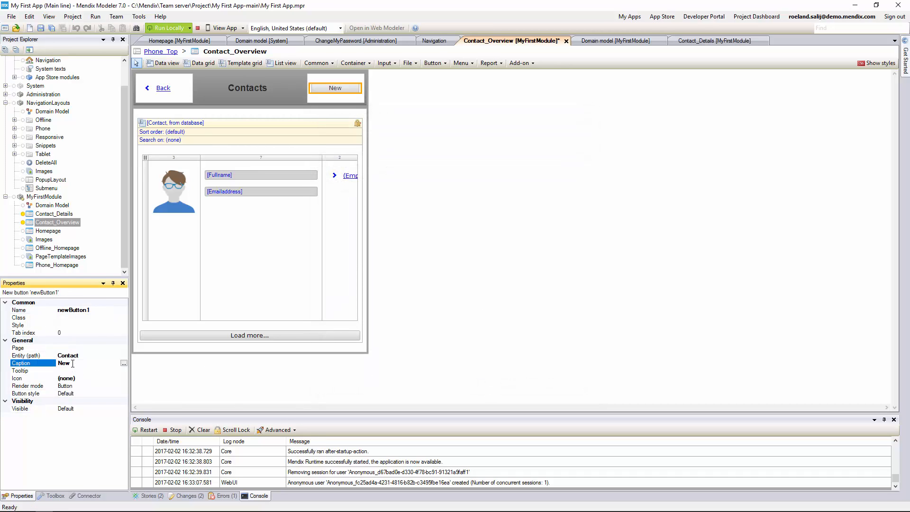
click(67, 378)
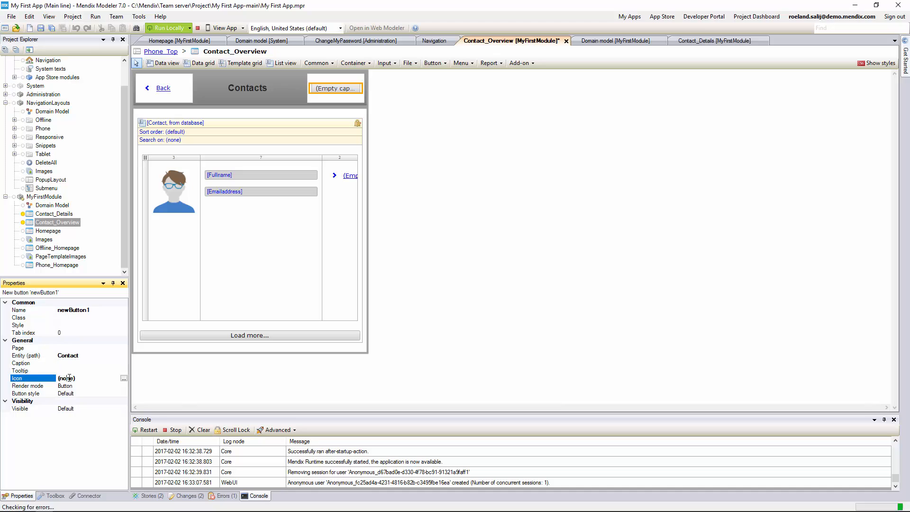
click(124, 378)
click(323, 229)
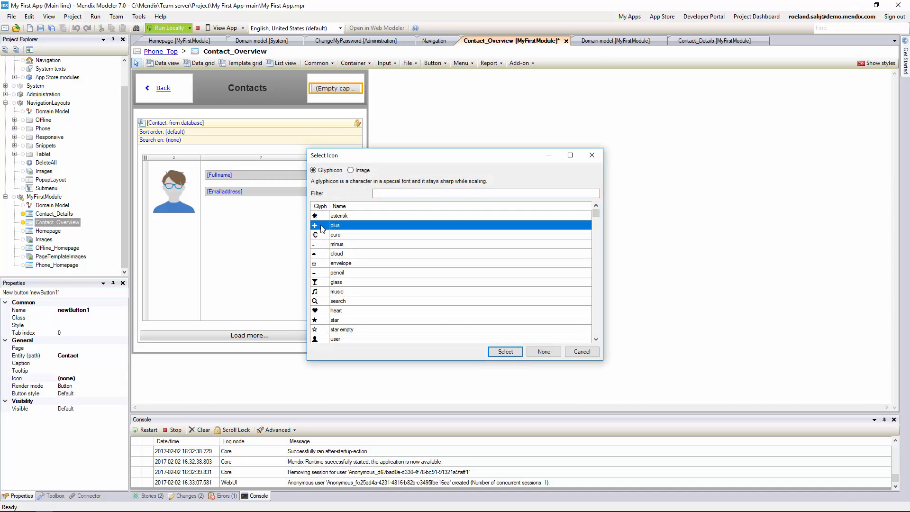
click(505, 352)
click(122, 386)
click(123, 386)
click(86, 402)
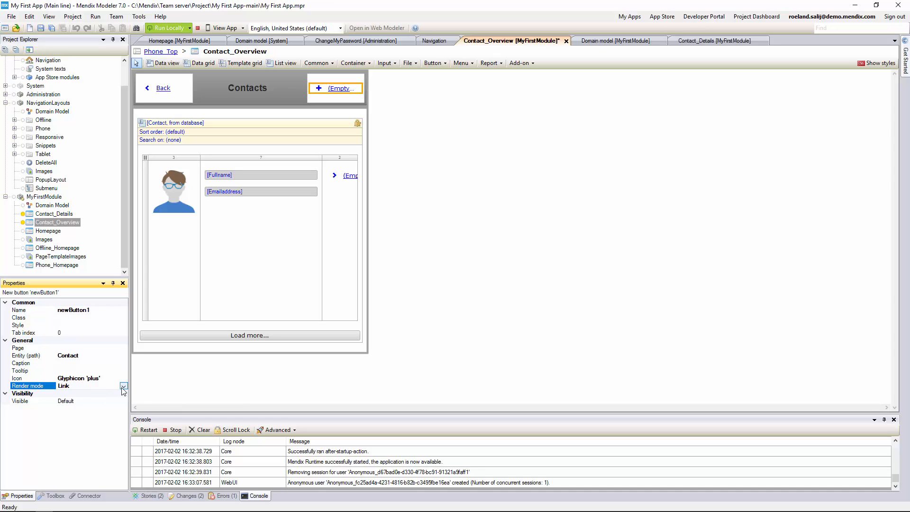
- Make the plus link open the Contact_Details page
right_click(339, 92)
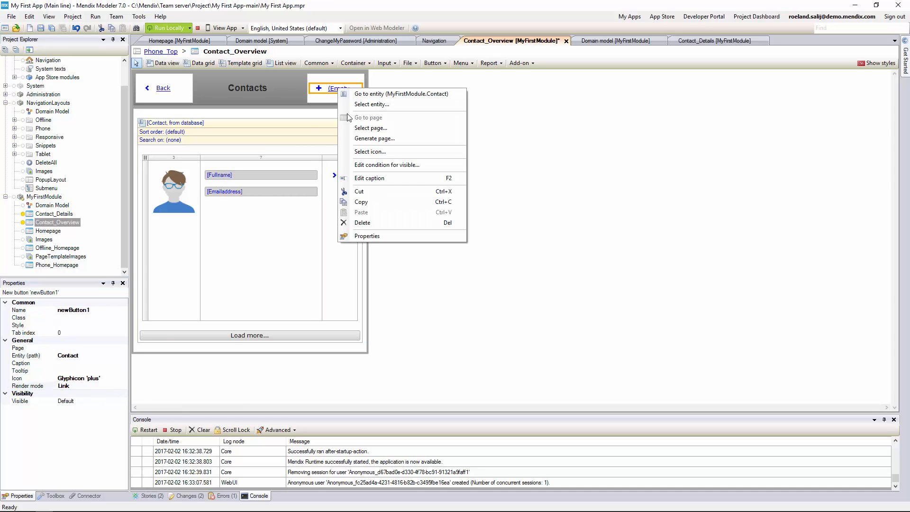
click(360, 128)
click(357, 199)
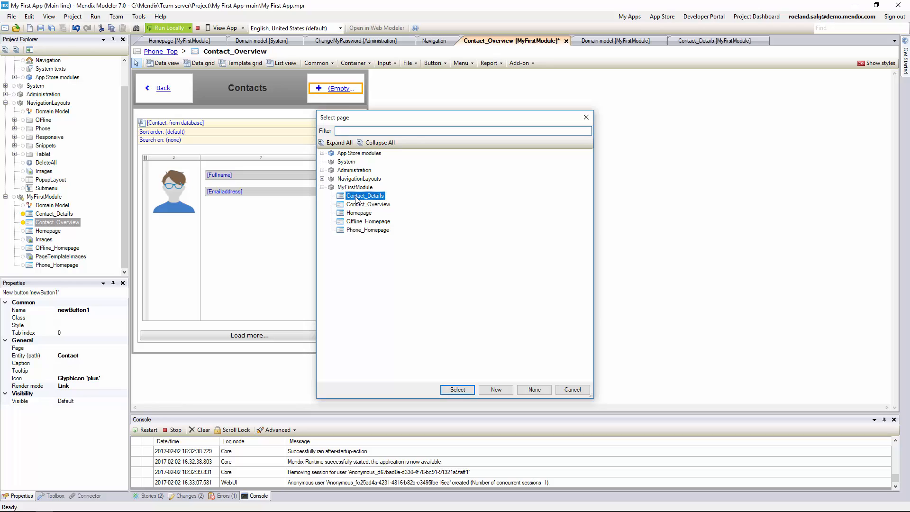
click(456, 390)
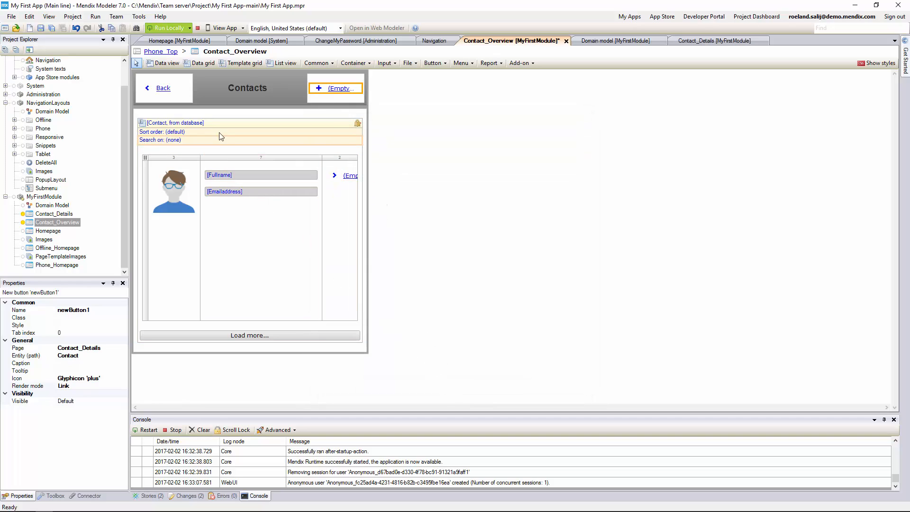
- Save changes, run the app locally, and open the Contacts list in the phone app preview
click(170, 29)
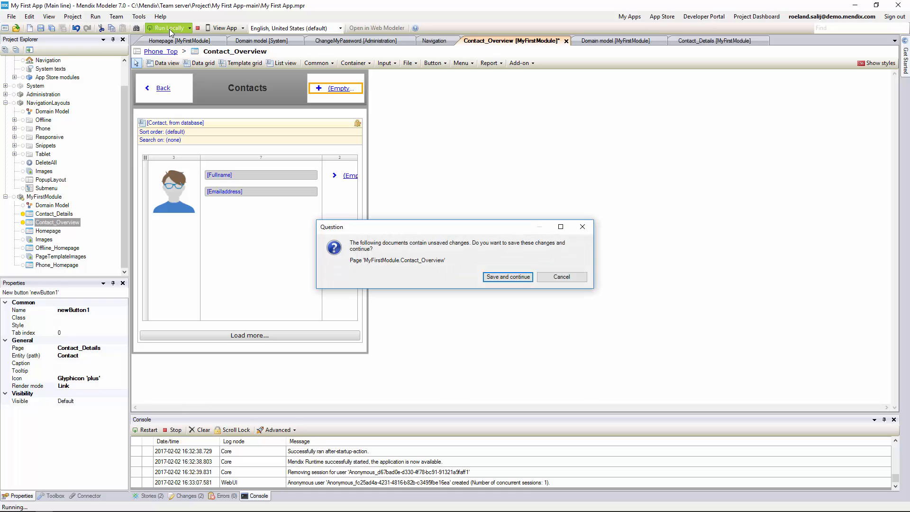
click(484, 280)
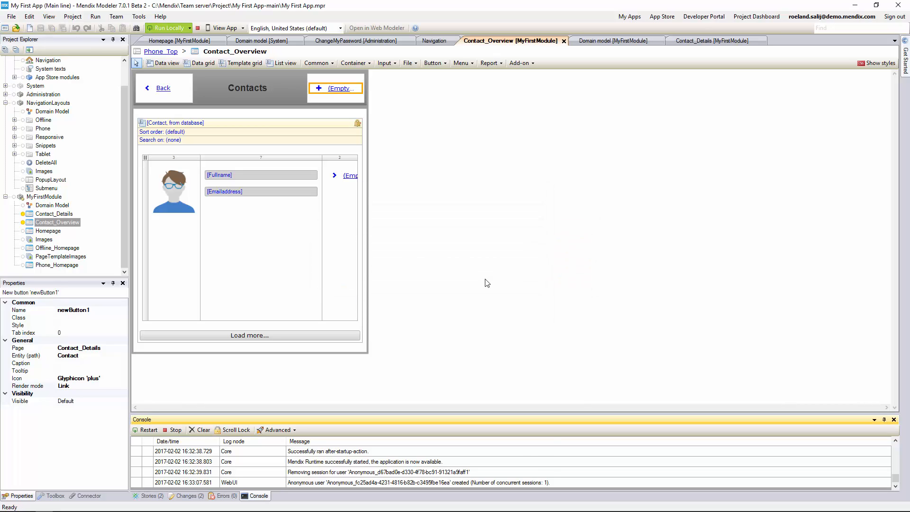
click(242, 28)
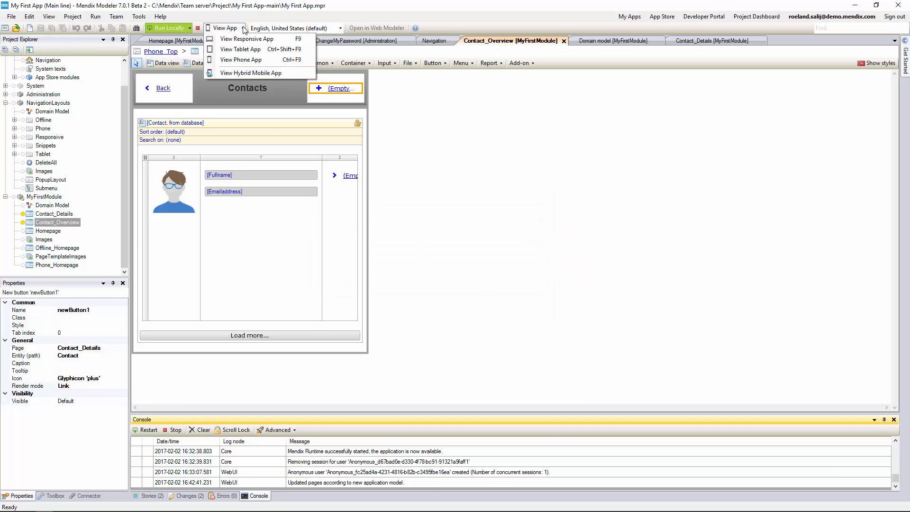
click(250, 66)
click(396, 166)
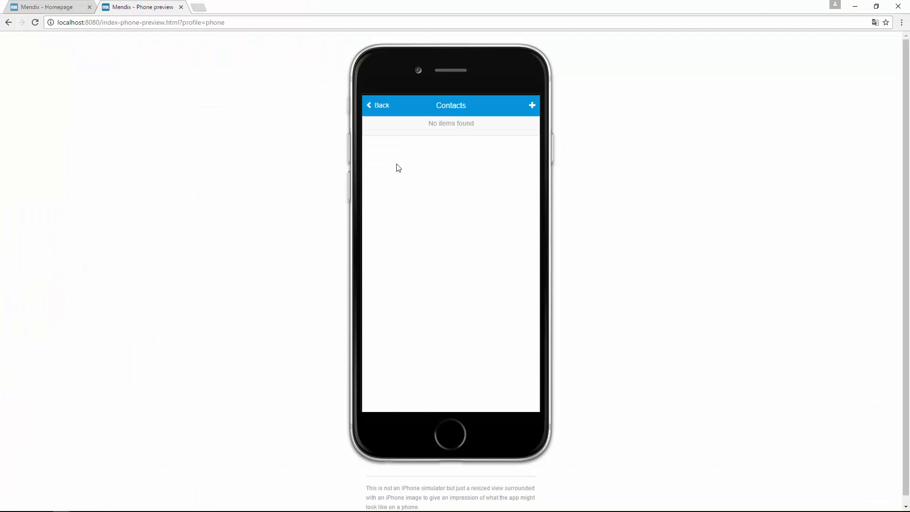
- Start a new contact and enter the contact's full name and e-mail address
click(531, 105)
click(417, 228)
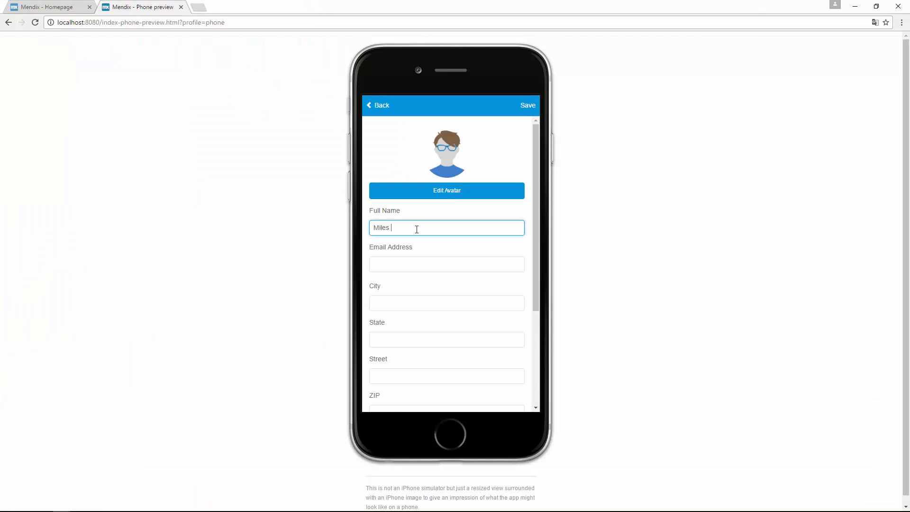
key(Tab)
text(miles.phillipson)
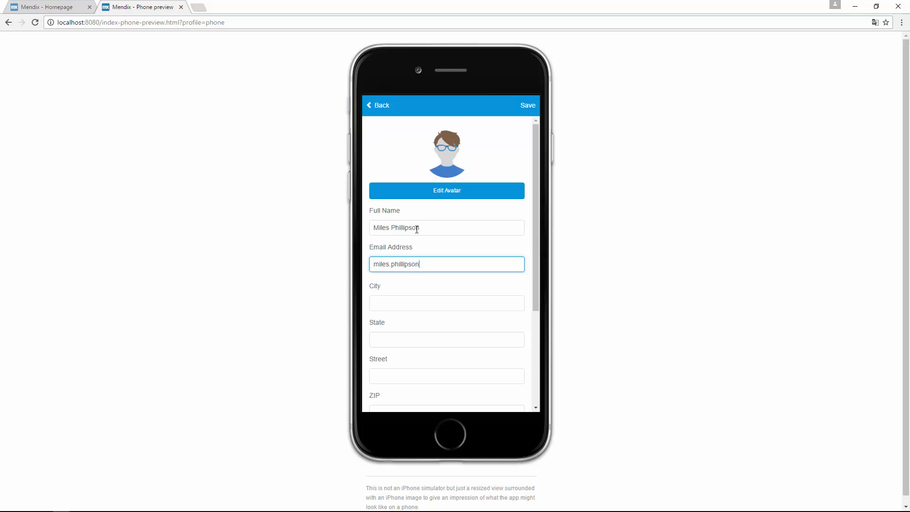
text(@example.com)
- Fill in the contact's city, state, street and ZIP code
key(Tab)
text(Boston)
key(Tab)
text(MA)
key(Tab)
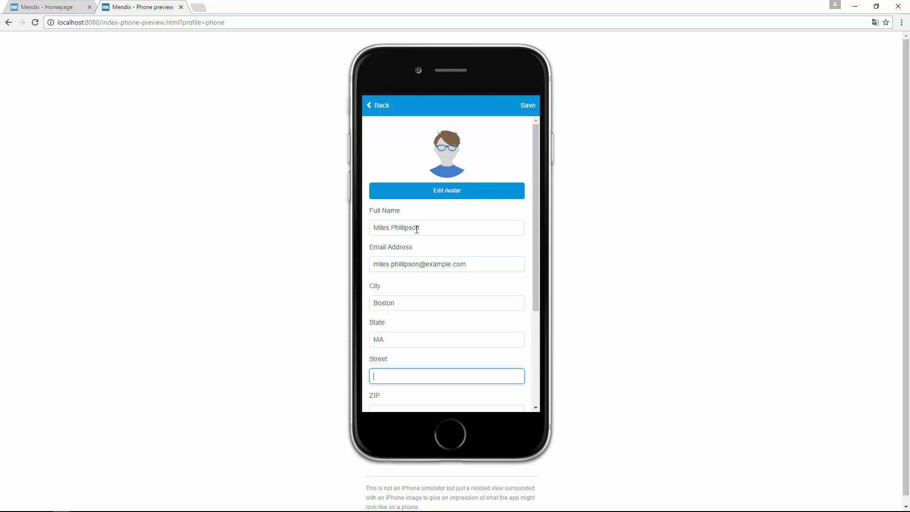
text(Congress street)
key(Tab)
text(6)
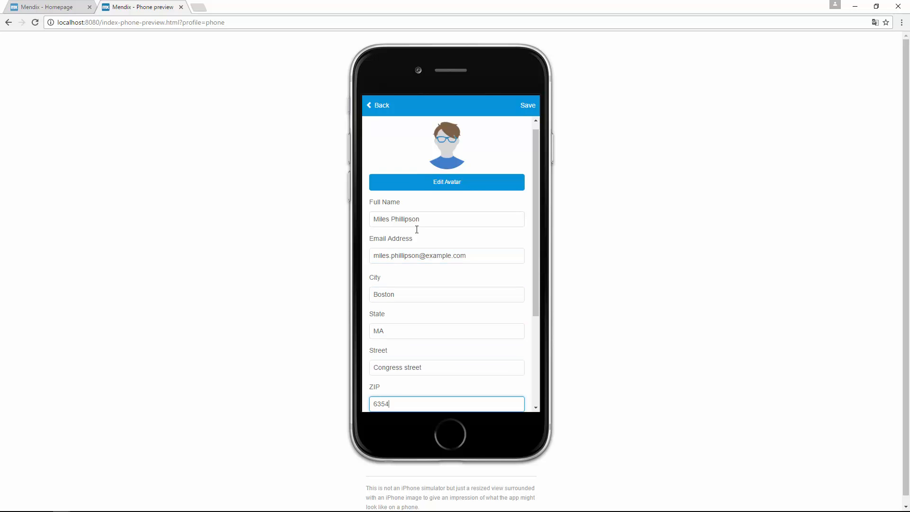
- Save the contact, open it from the Contacts list, then go back to the list
click(527, 108)
click(517, 137)
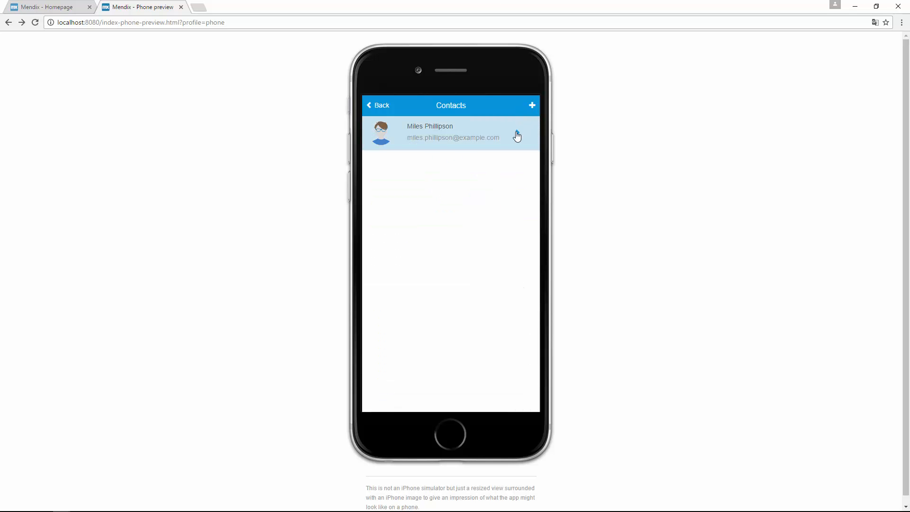
click(385, 112)
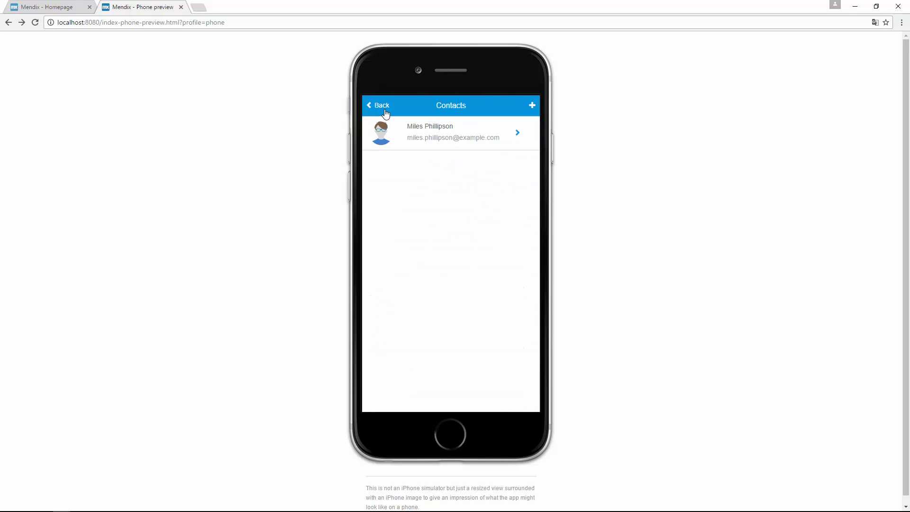